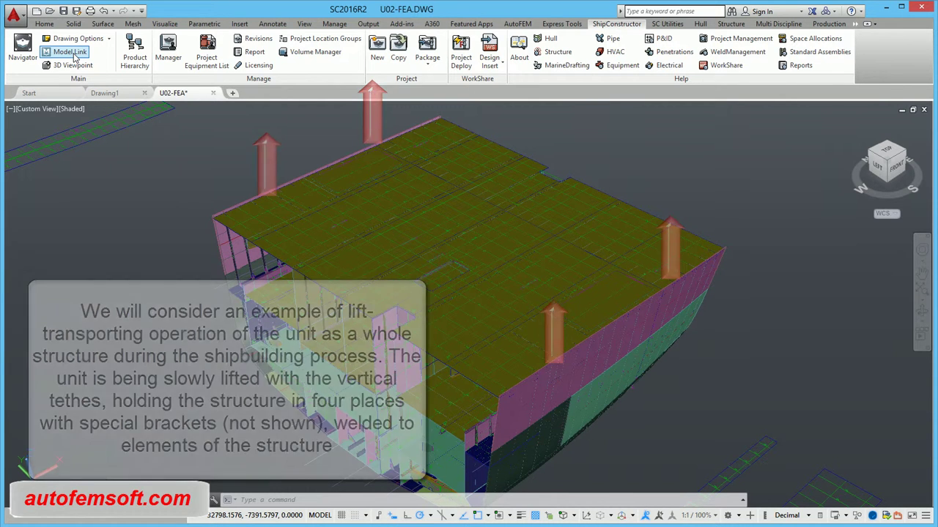
# - Review the frames, longitudinal bulkheads, decks, arbitrary and curved parts of unit U02 included in the model link, leaving the selection as is
pyautogui.click(74, 57)
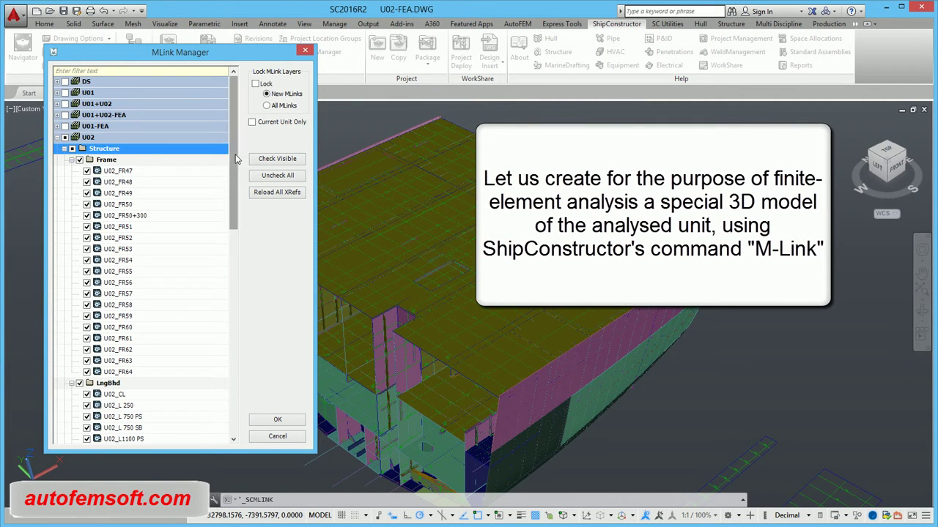
pyautogui.scroll(-3, 207, 171)
pyautogui.scroll(-4, 207, 171)
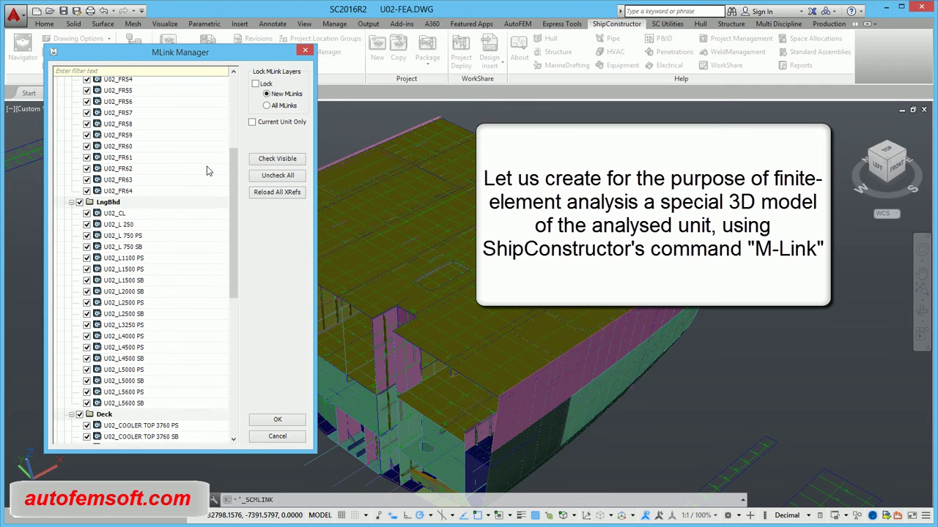
pyautogui.scroll(-5, 207, 171)
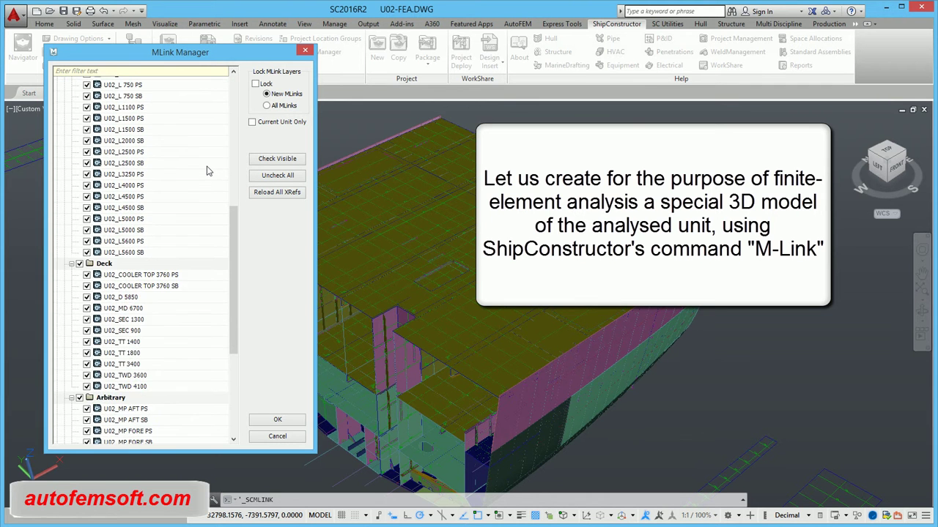
pyautogui.scroll(-1, 207, 171)
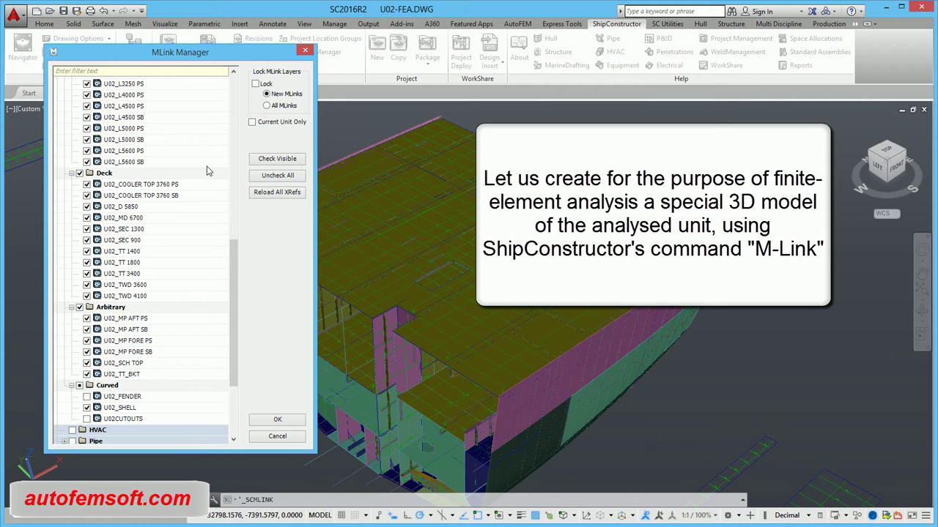
pyautogui.scroll(2, 207, 171)
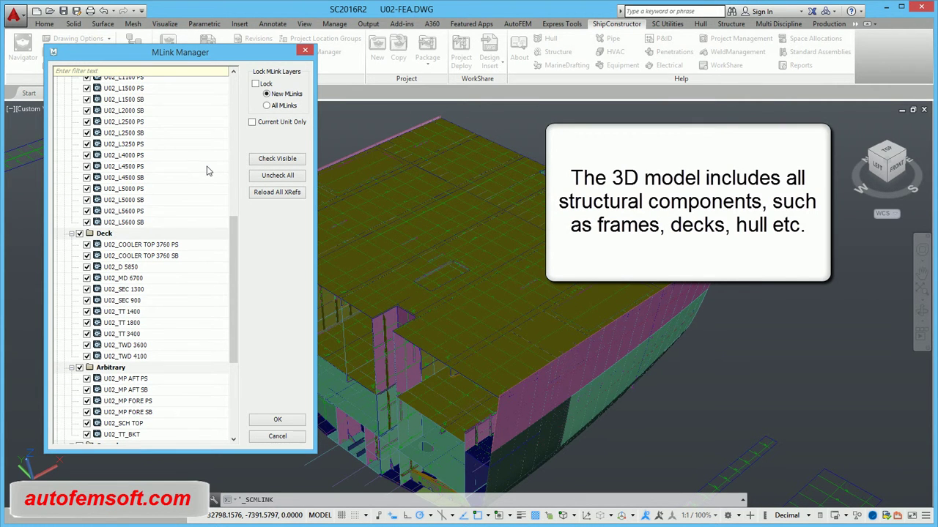
pyautogui.scroll(6, 208, 171)
pyautogui.scroll(5, 207, 170)
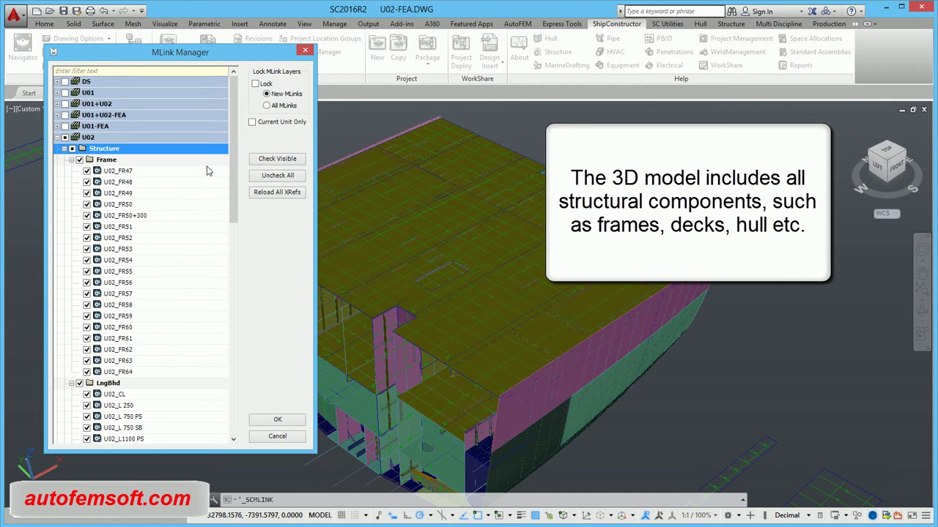
pyautogui.click(279, 435)
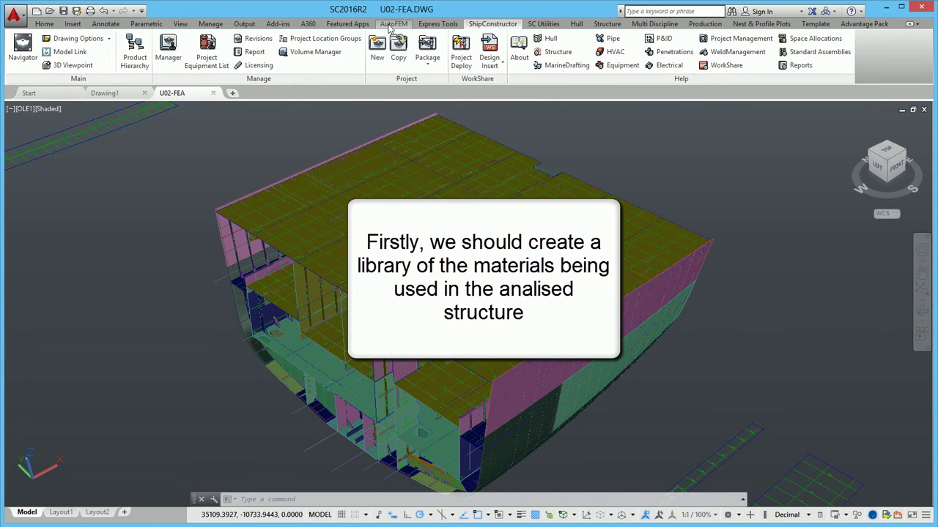
# - Open the AutoFEM palette of studies and check the Grade A steel properties in the SC_materials library of the material browser
pyautogui.click(392, 25)
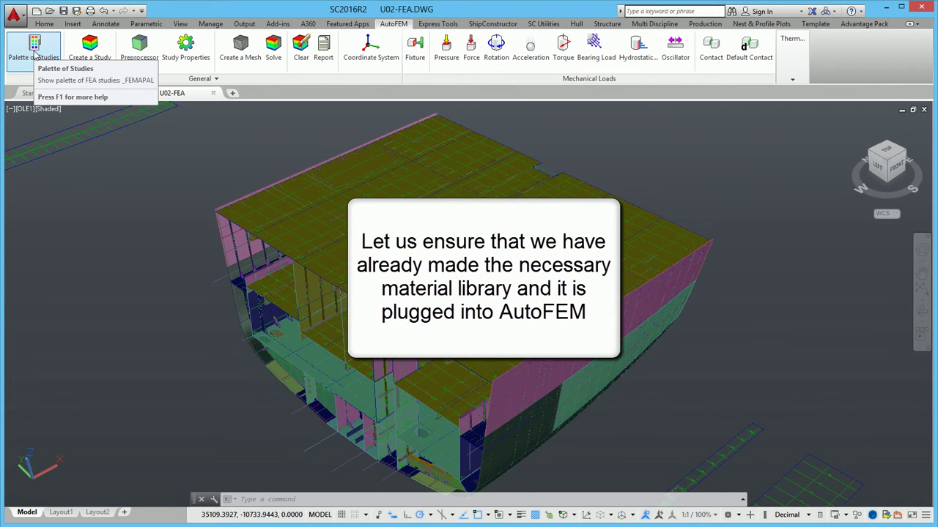
pyautogui.click(34, 45)
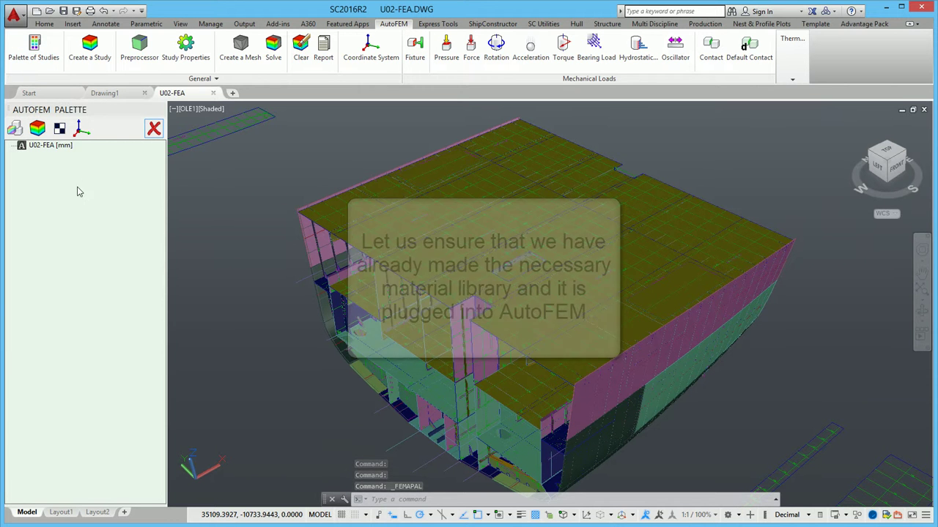
pyautogui.click(60, 130)
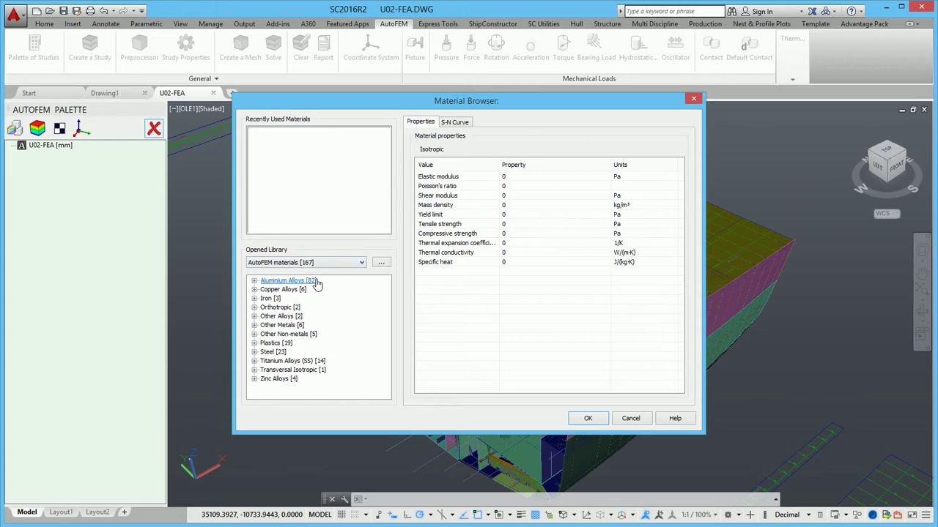
pyautogui.click(359, 263)
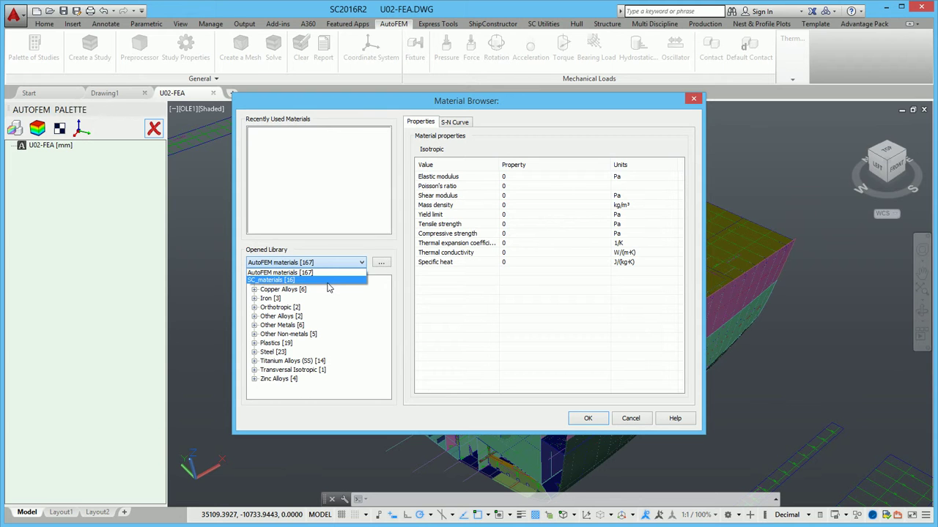
pyautogui.click(328, 282)
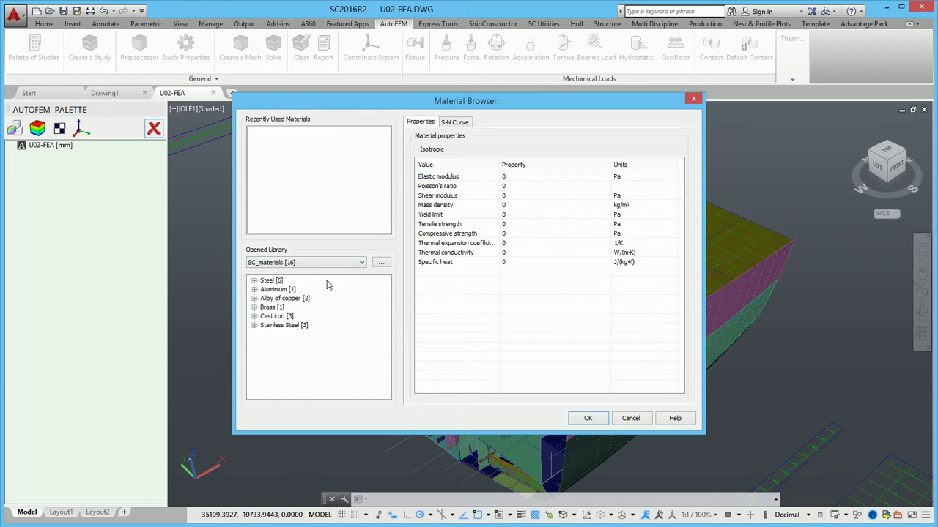
pyautogui.click(254, 281)
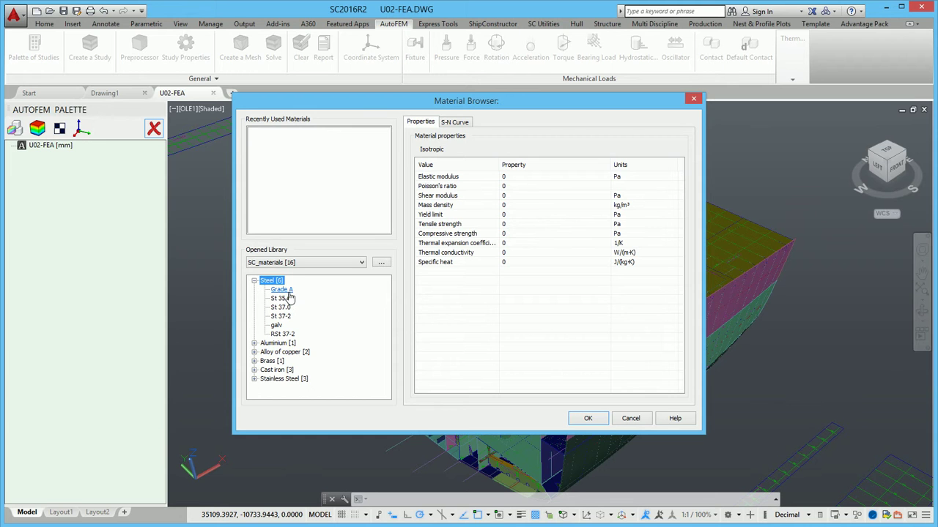
pyautogui.click(288, 291)
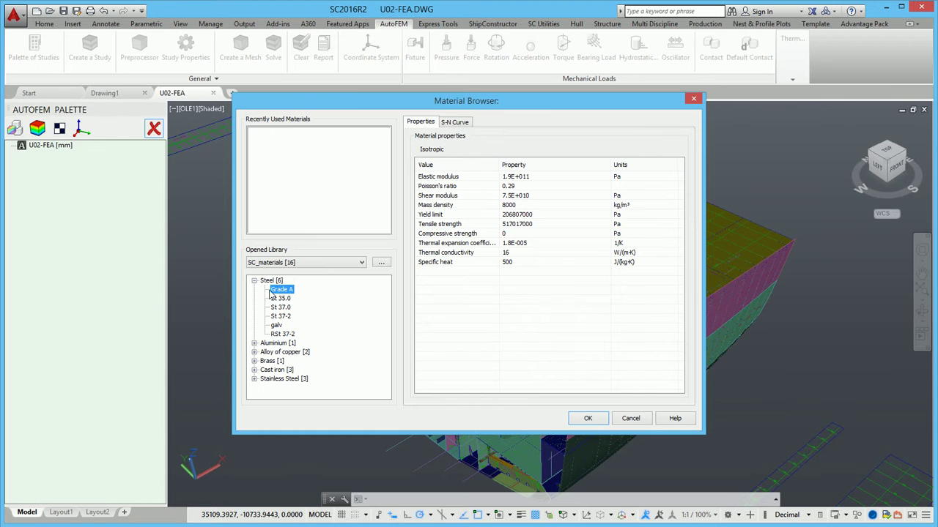
pyautogui.click(594, 421)
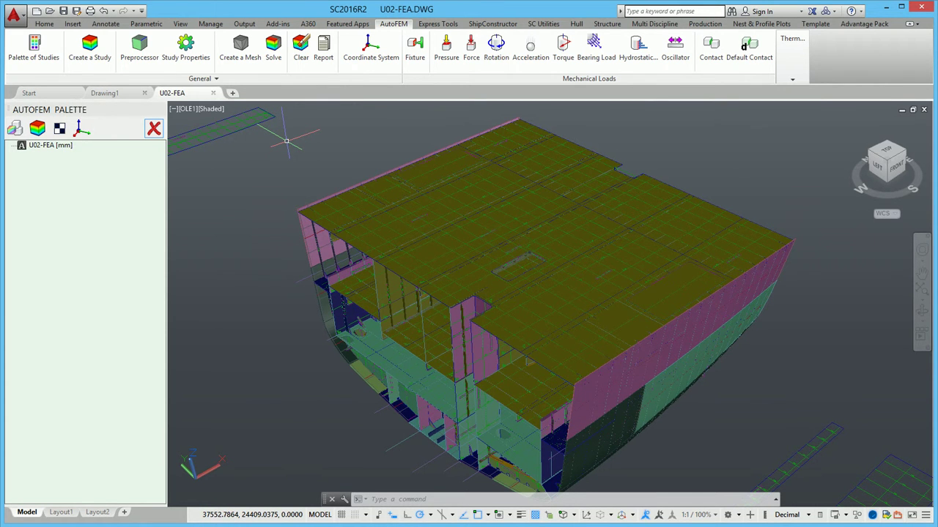
# - Start a new FEA study that imports ShipConstructor material data using AutoFEM materials by name, plus specific ShipConstructor geometry
pyautogui.click(38, 129)
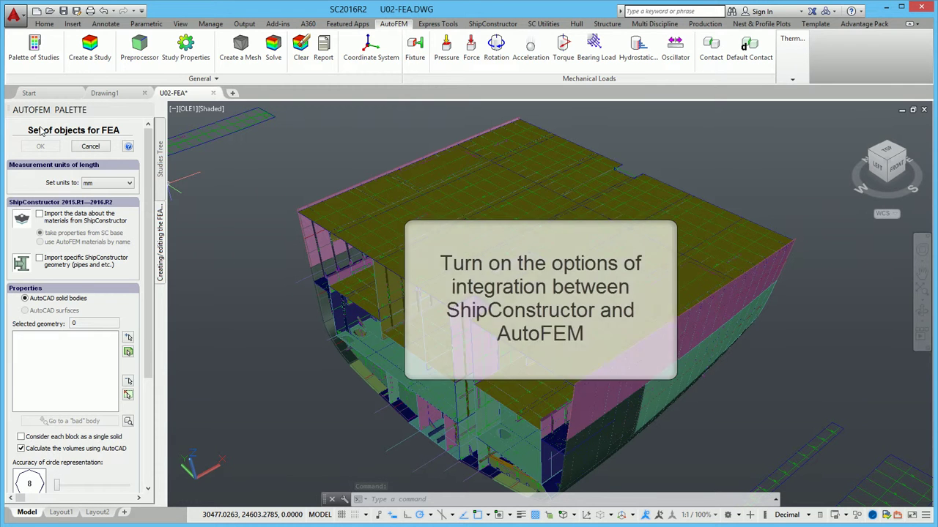
pyautogui.click(57, 219)
pyautogui.click(66, 267)
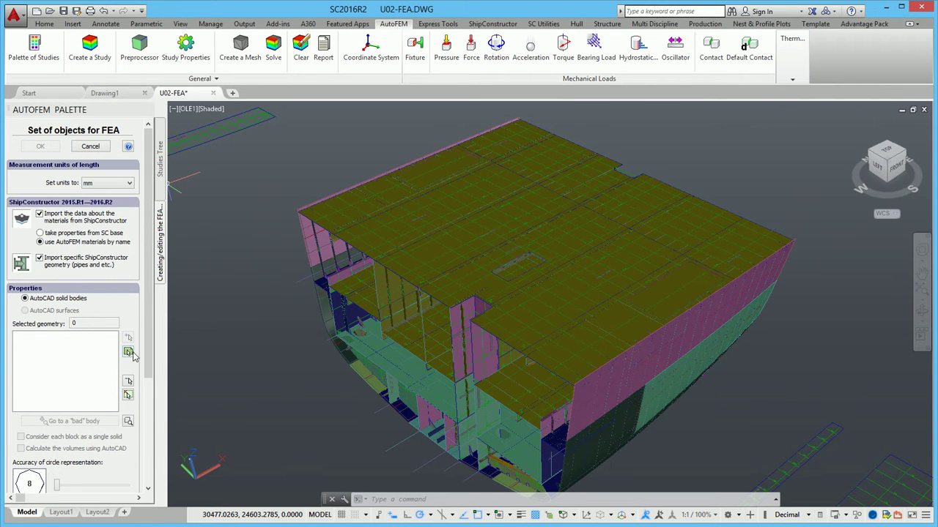
# - Add all objects to the study list and submit the set with automatic removal of intersections
pyautogui.click(128, 352)
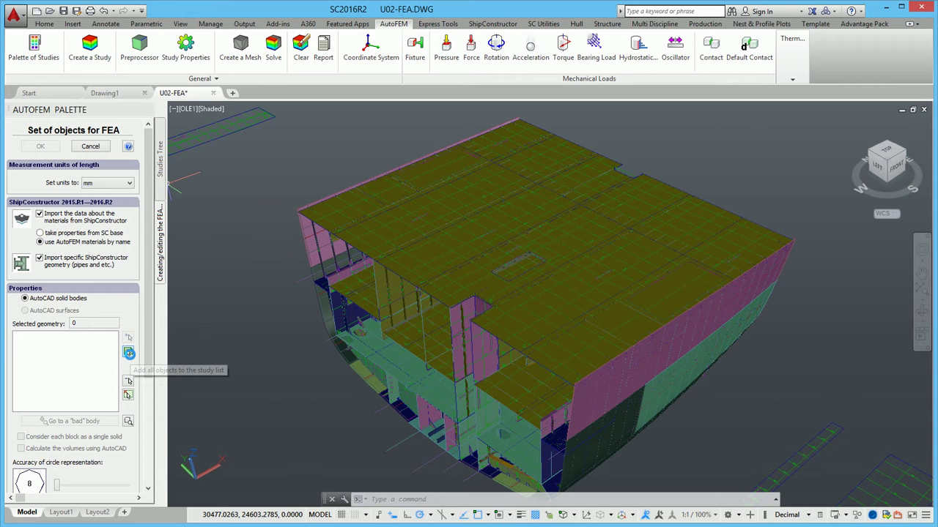
pyautogui.click(129, 354)
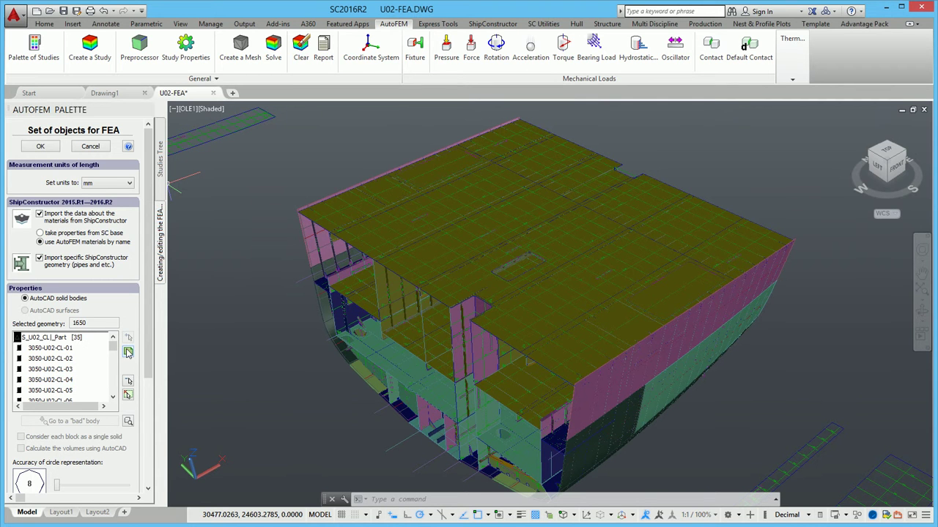
pyautogui.click(41, 146)
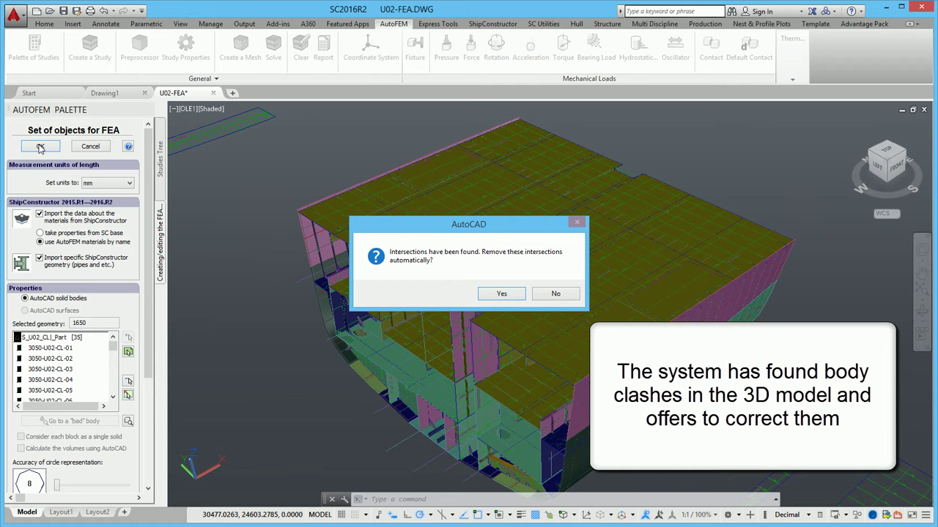
pyautogui.click(495, 293)
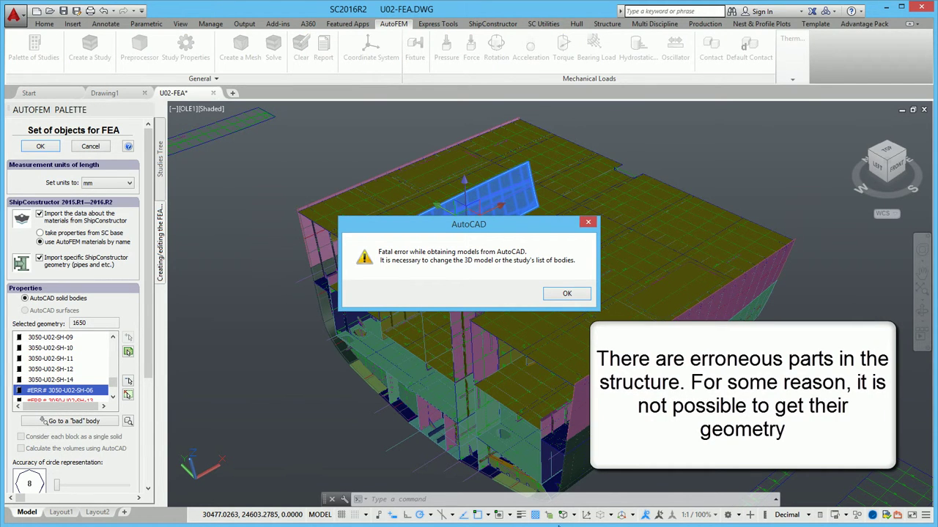
pyautogui.click(553, 295)
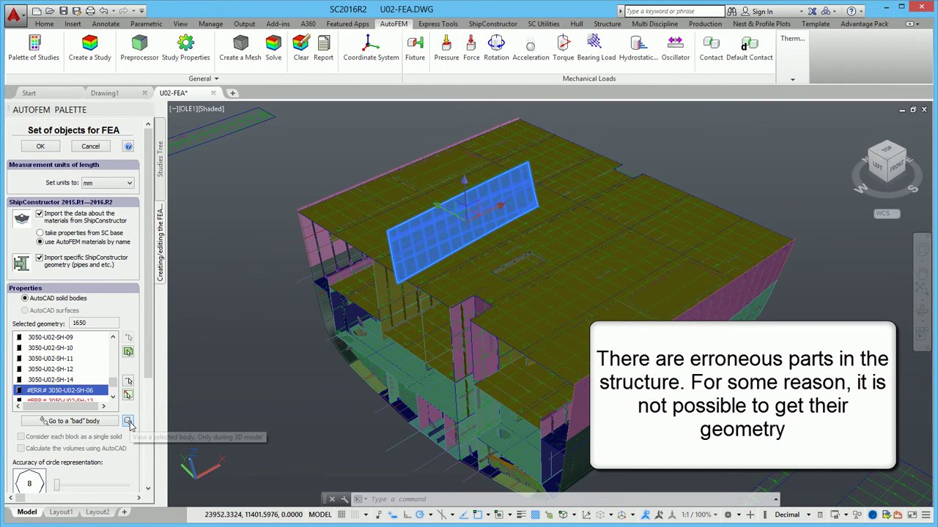
# - Locate the erroneous bodies 3050-U02-SH-06 and 3050-U02-SH-13 in the model and remove them from the FEA object set
pyautogui.click(128, 423)
pyautogui.click(128, 395)
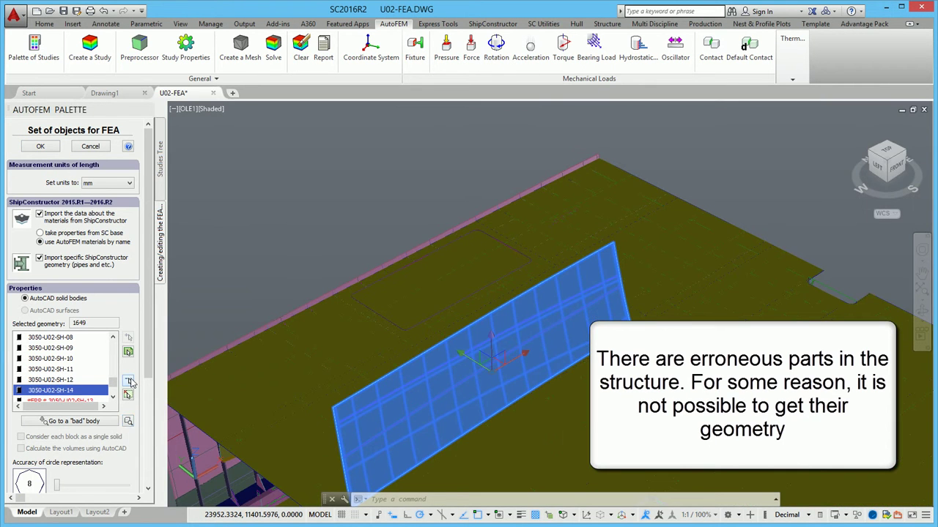
pyautogui.click(81, 424)
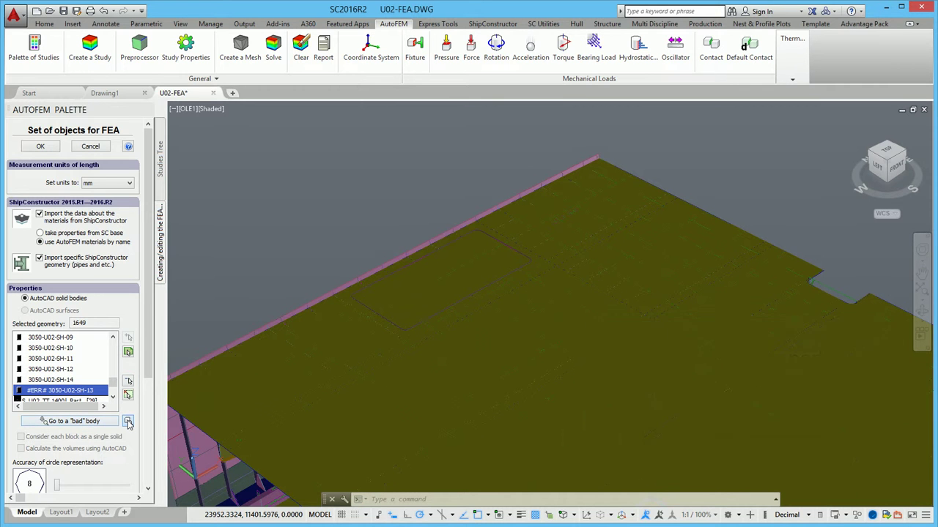
pyautogui.click(127, 429)
pyautogui.click(128, 381)
# - Remove all remaining bad bodies, including 3050-U02-F56-01, 3050-U02-F56-04 and 3050-U02-F56-21, from the FEA object set
pyautogui.click(90, 423)
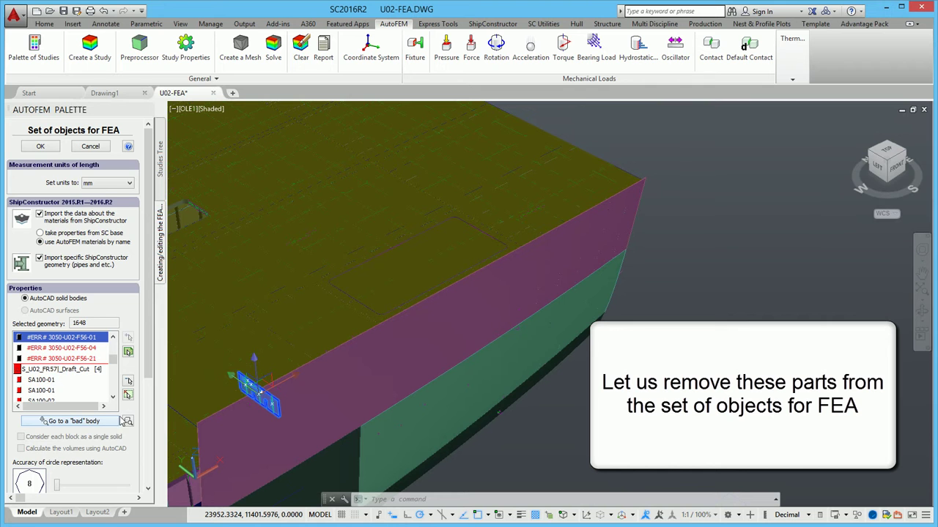
pyautogui.click(129, 382)
pyautogui.click(80, 421)
pyautogui.click(127, 383)
pyautogui.click(90, 423)
pyautogui.click(128, 382)
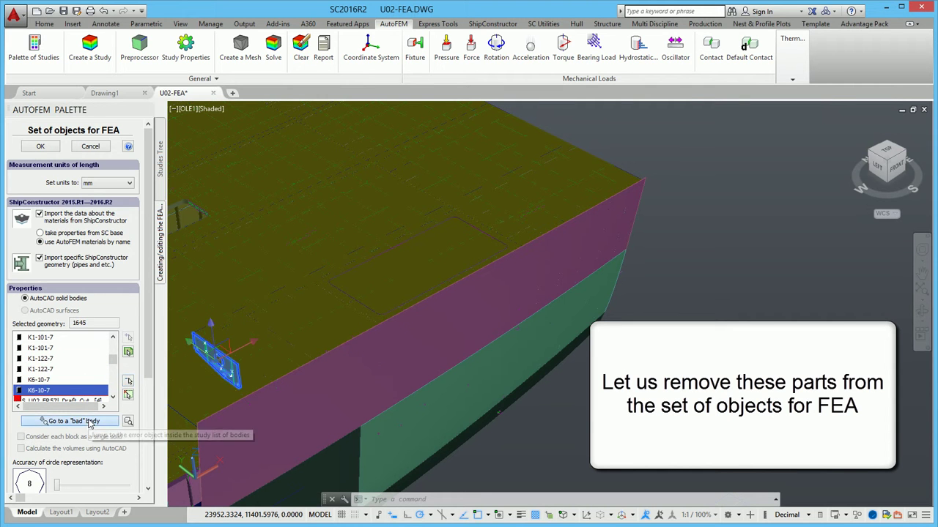
pyautogui.click(90, 423)
pyautogui.click(128, 382)
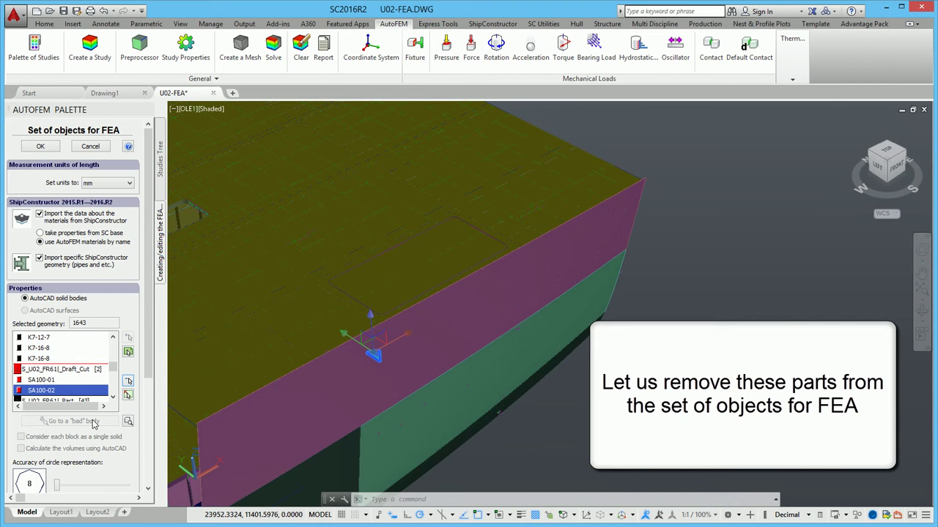
# - Obtain the adjusted geometry again by resubmitting the corrected object set, removing body intersections automatically
pyautogui.click(858, 126)
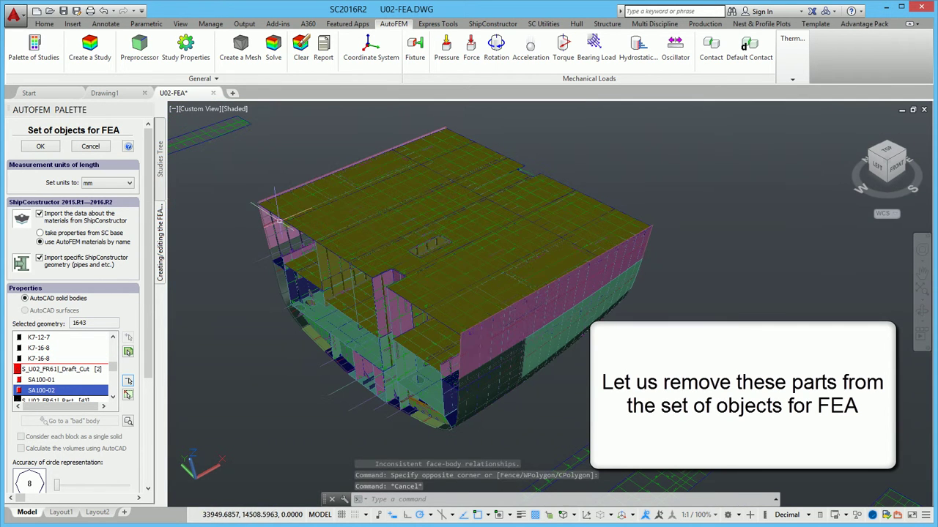
pyautogui.click(41, 146)
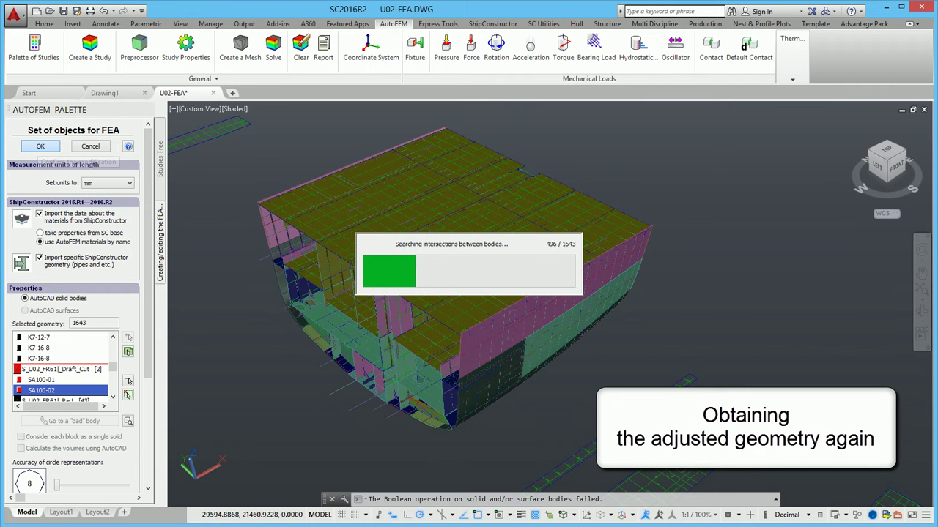
pyautogui.click(506, 293)
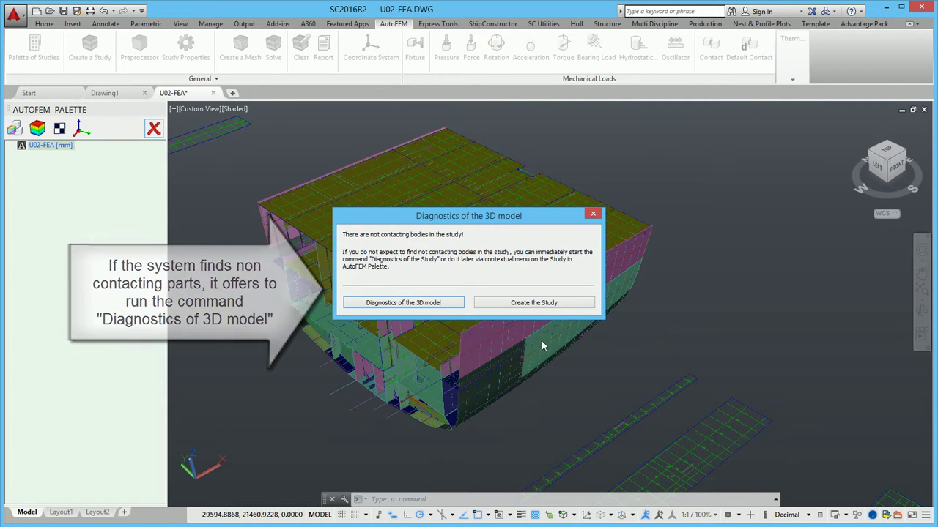
# - Run the 3D model diagnostics for non contacting bodies and examine body groups 2 and 3 in the model
pyautogui.click(387, 306)
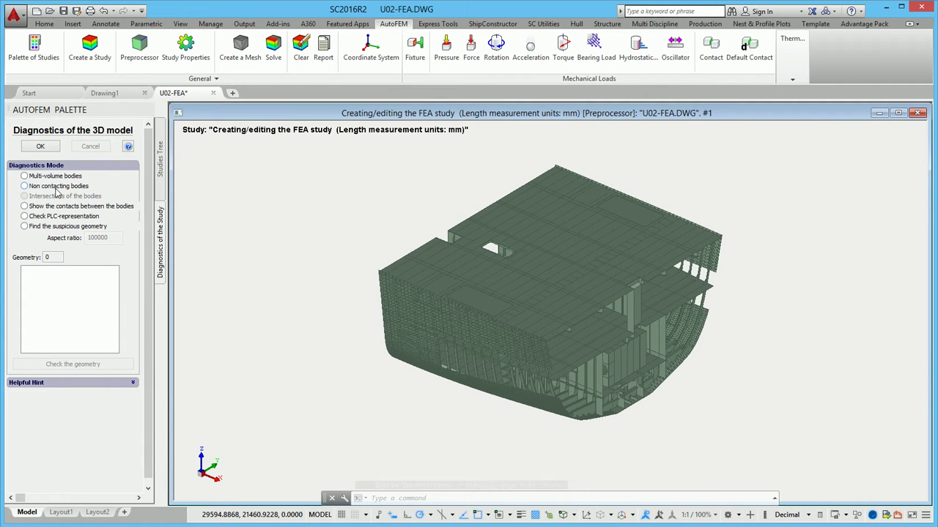
pyautogui.click(24, 187)
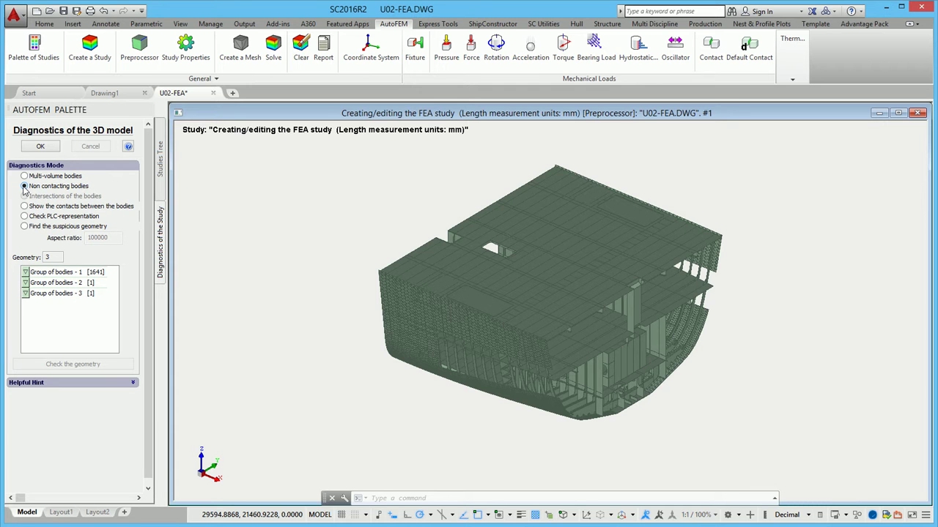
pyautogui.click(79, 283)
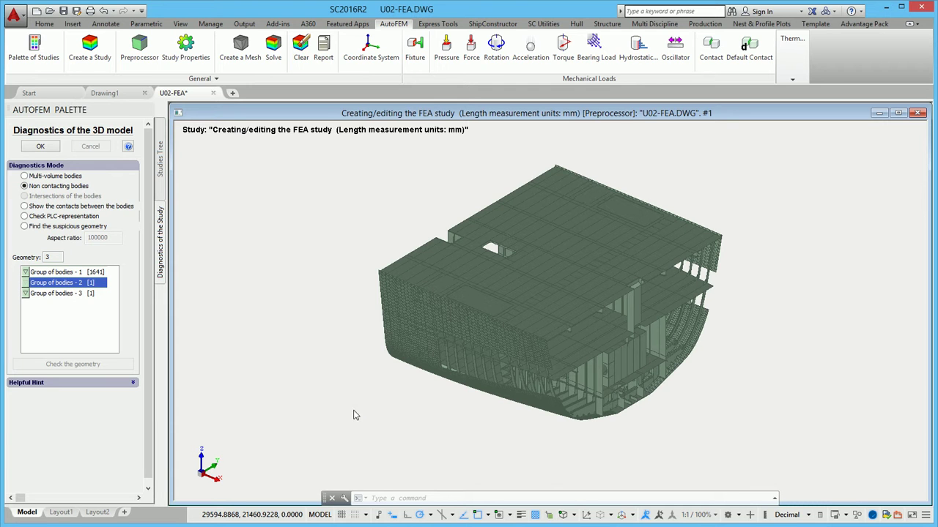
pyautogui.click(70, 293)
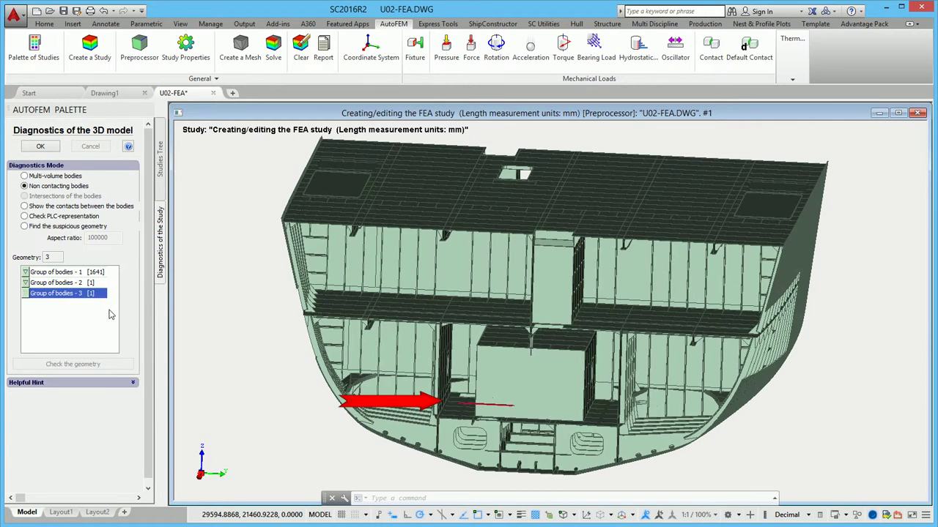
pyautogui.click(80, 283)
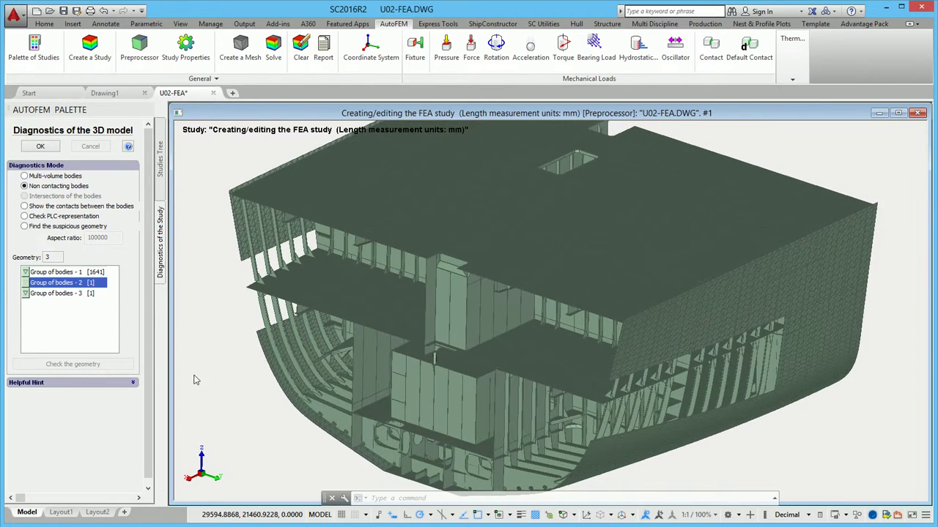
# - Close the model diagnostics and create a static shell study that automatically selects facets within each body, with a 10-degree threshold
pyautogui.click(41, 147)
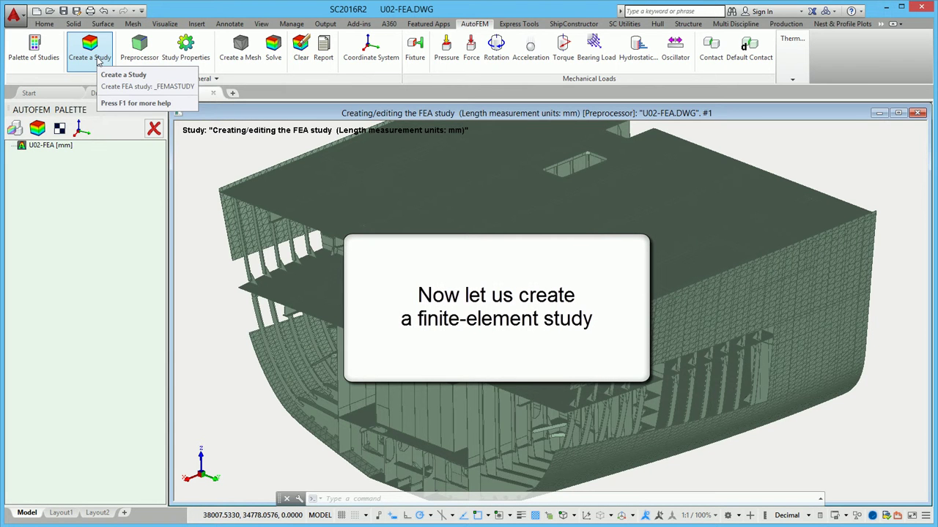
pyautogui.click(97, 60)
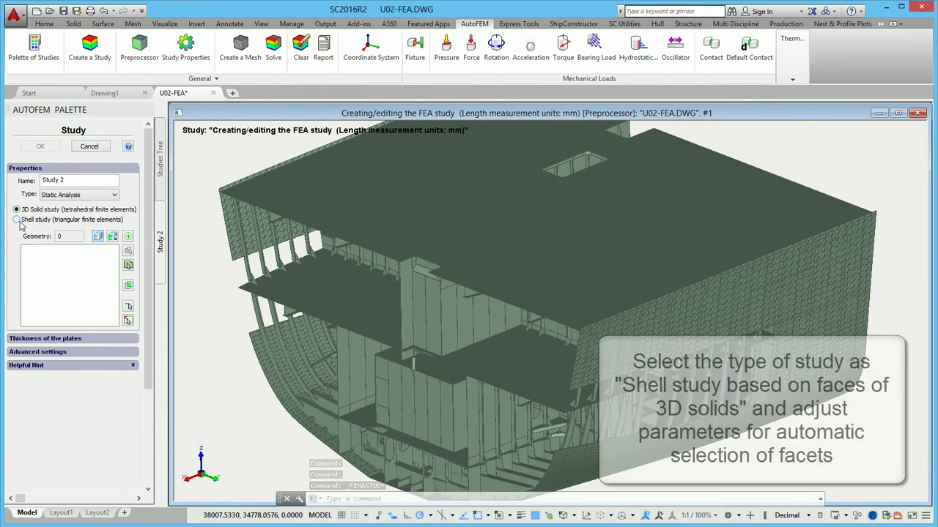
pyautogui.click(112, 236)
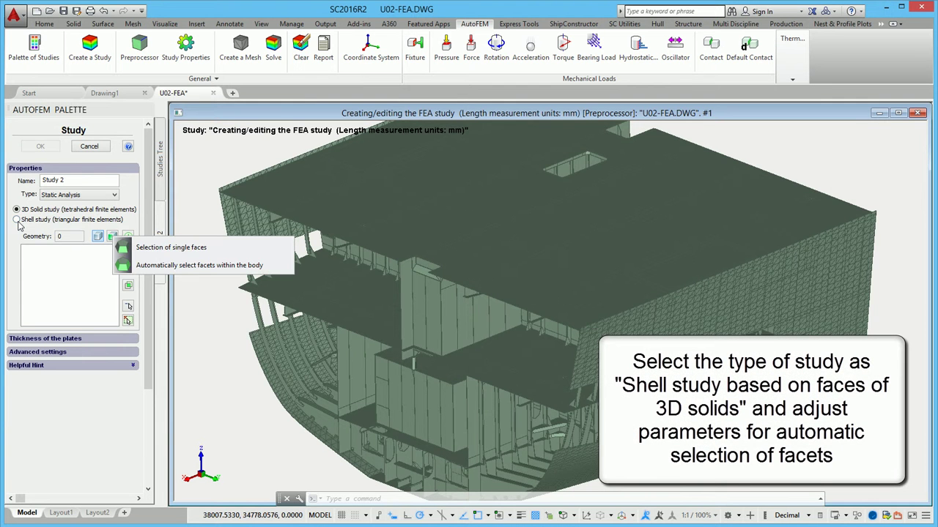
pyautogui.click(176, 269)
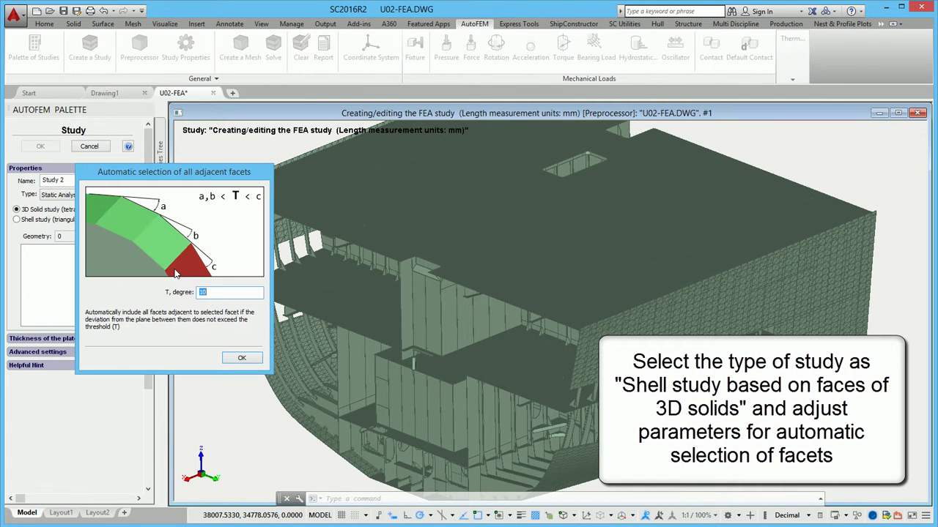
pyautogui.click(241, 291)
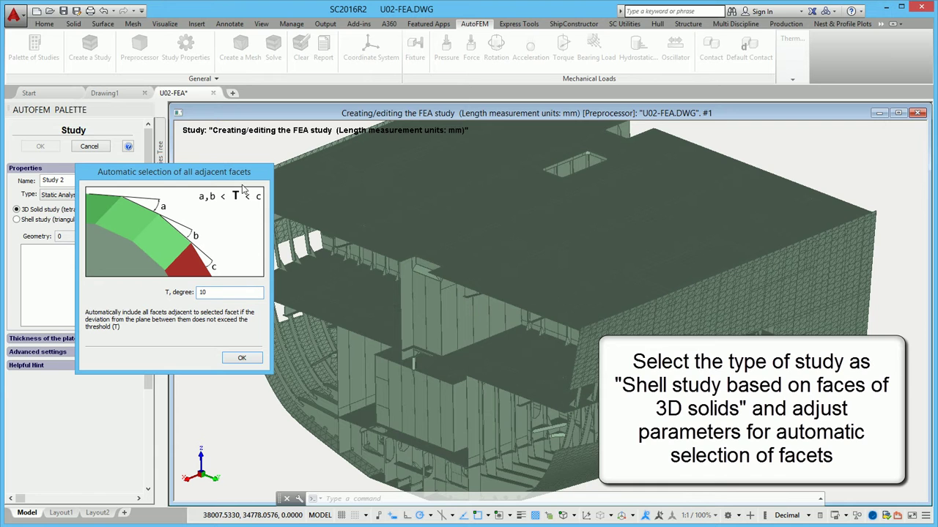
pyautogui.click(243, 359)
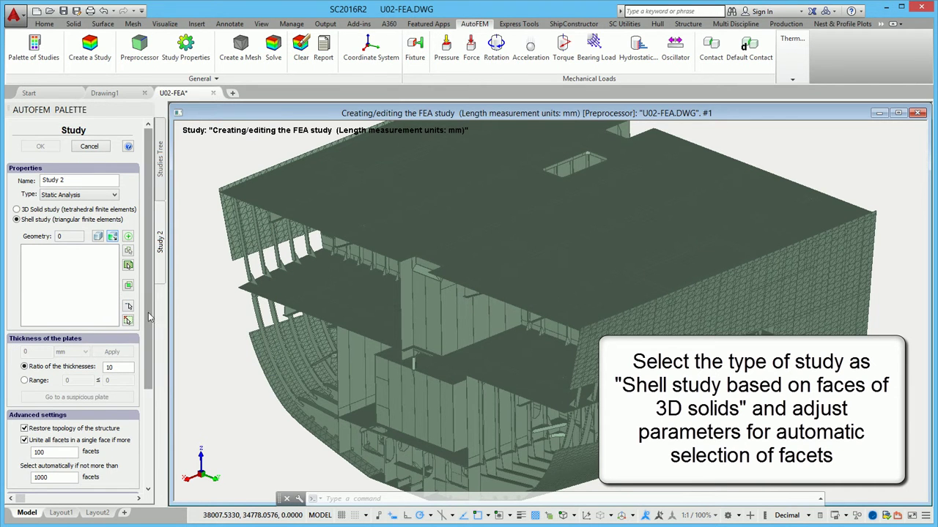
# - Raise the study's automatic selection limit to 2000 facets and add all objects to the study list
pyautogui.scroll(-3, 159, 428)
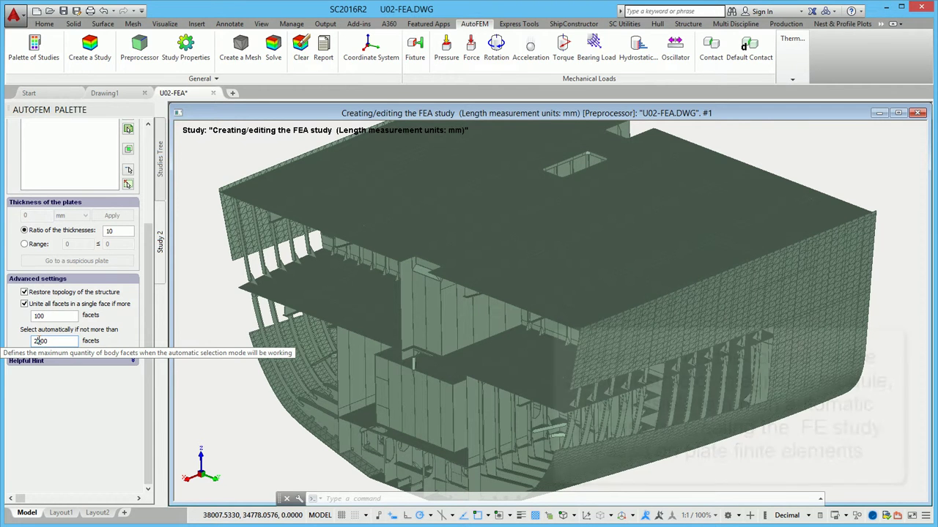
pyautogui.moveTo(147, 373); pyautogui.dragTo(134, 286)
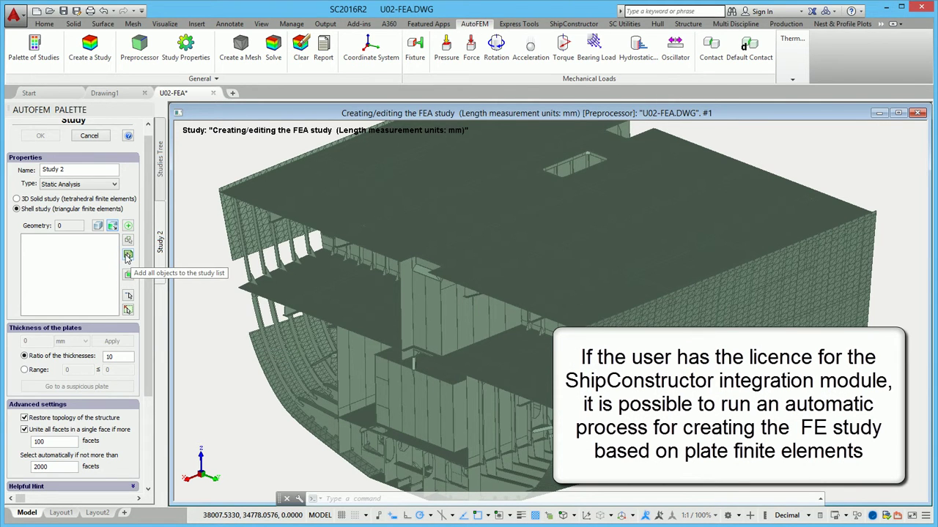
pyautogui.click(127, 257)
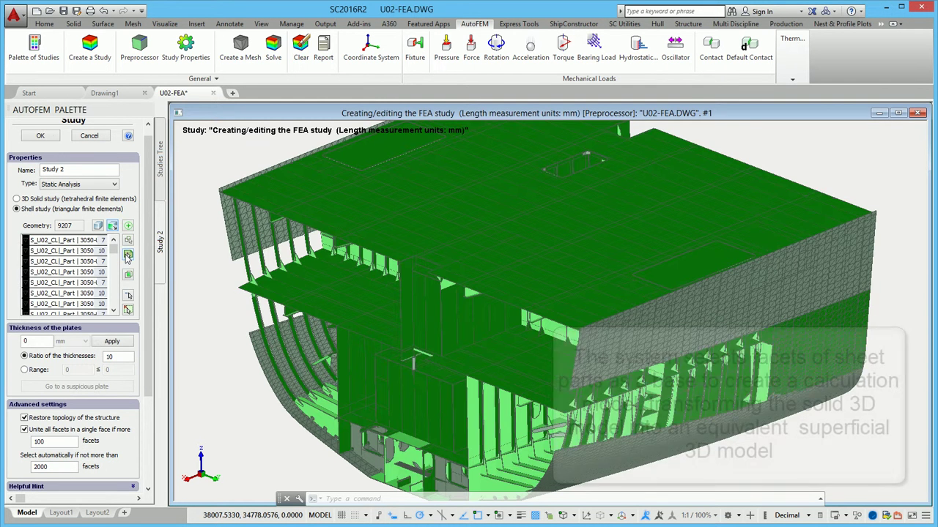
pyautogui.click(128, 255)
# - Add the remaining hull parts to the study by picking each part's internal surface, and confirm the study
pyautogui.keyDown('shift'); pyautogui.moveTo(231, 404); pyautogui.dragTo(325, 426, button='middle'); pyautogui.keyUp('shift')
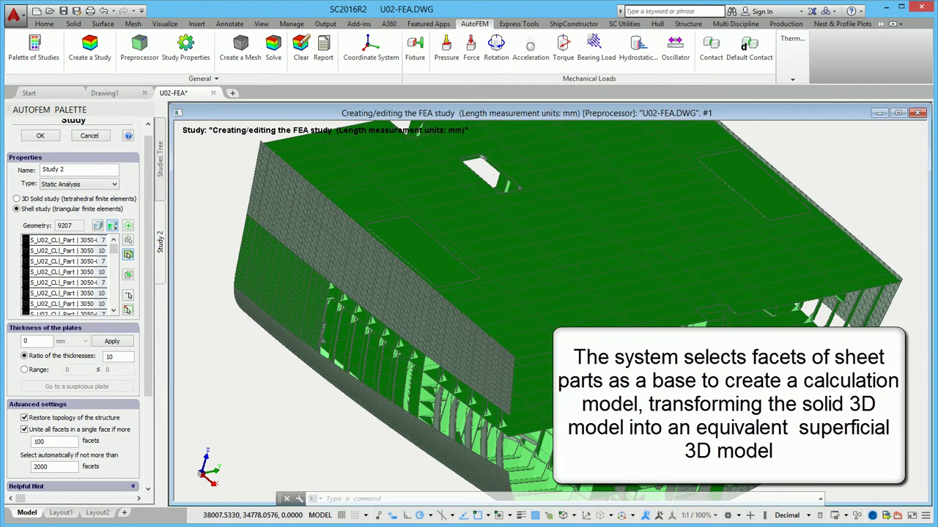
pyautogui.scroll(-2, 549, 316)
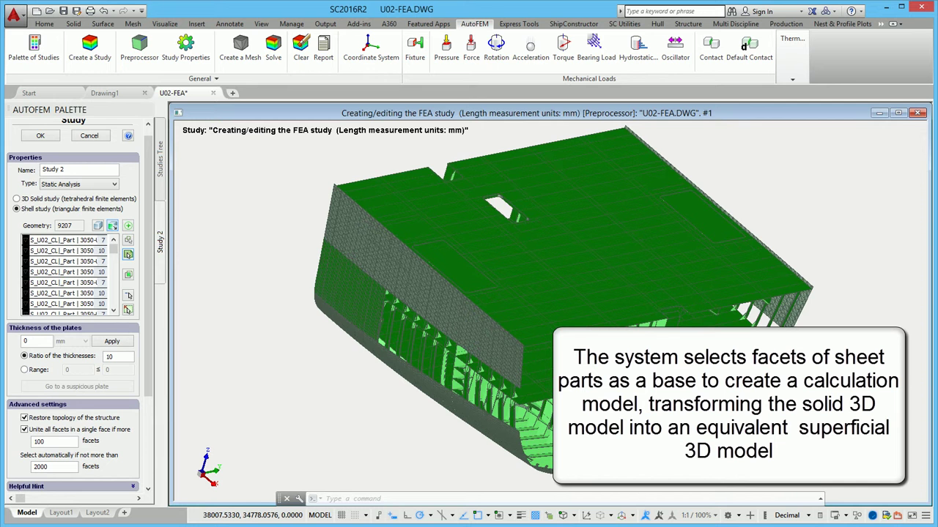
pyautogui.moveTo(549, 316); pyautogui.dragTo(478, 296, button='middle')
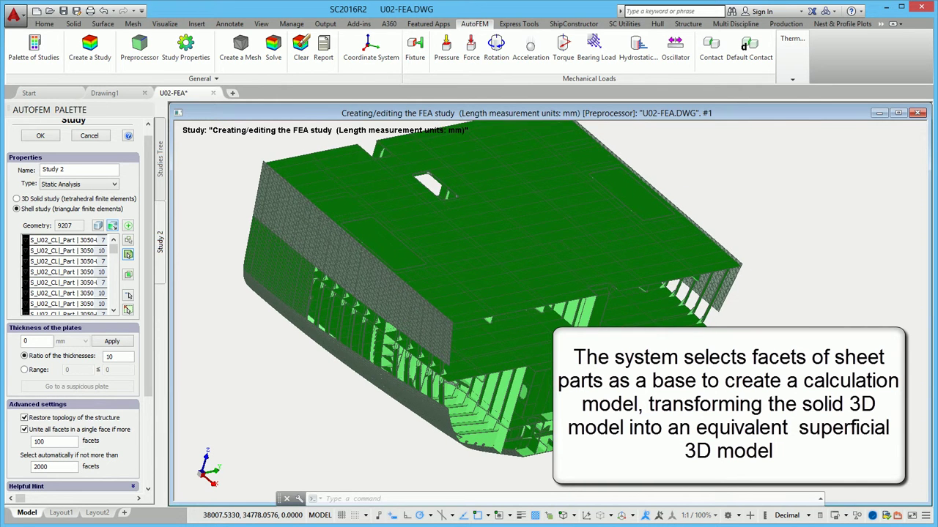
pyautogui.scroll(1, 538, 284)
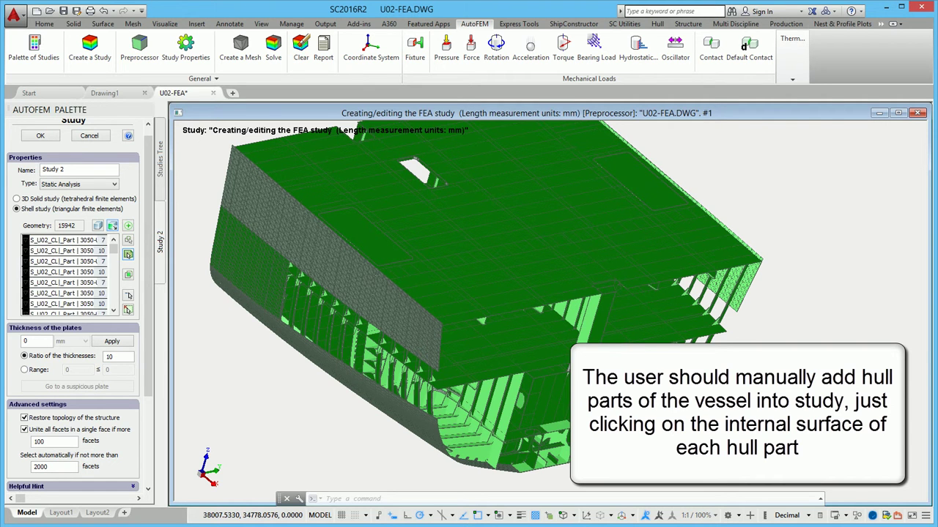
pyautogui.keyDown('shift'); pyautogui.moveTo(469, 329); pyautogui.dragTo(535, 470, button='middle'); pyautogui.keyUp('shift')
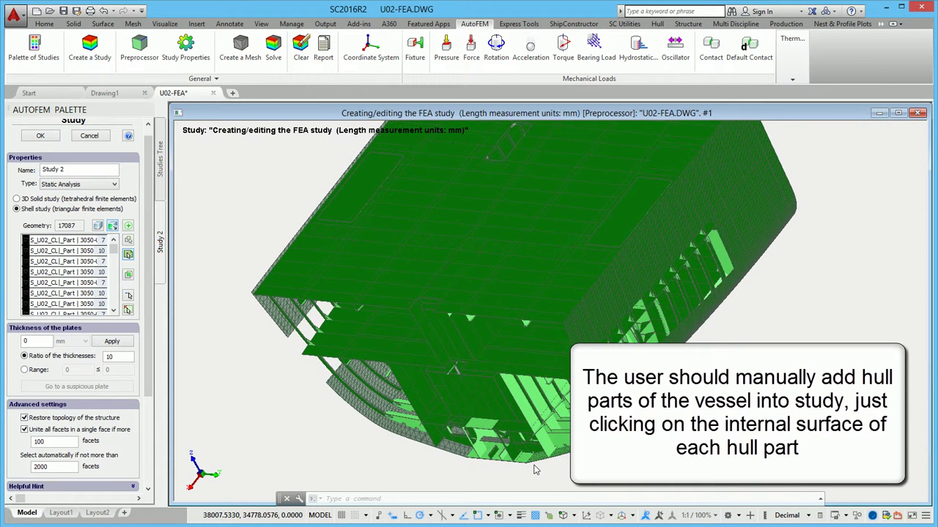
pyautogui.click(459, 454)
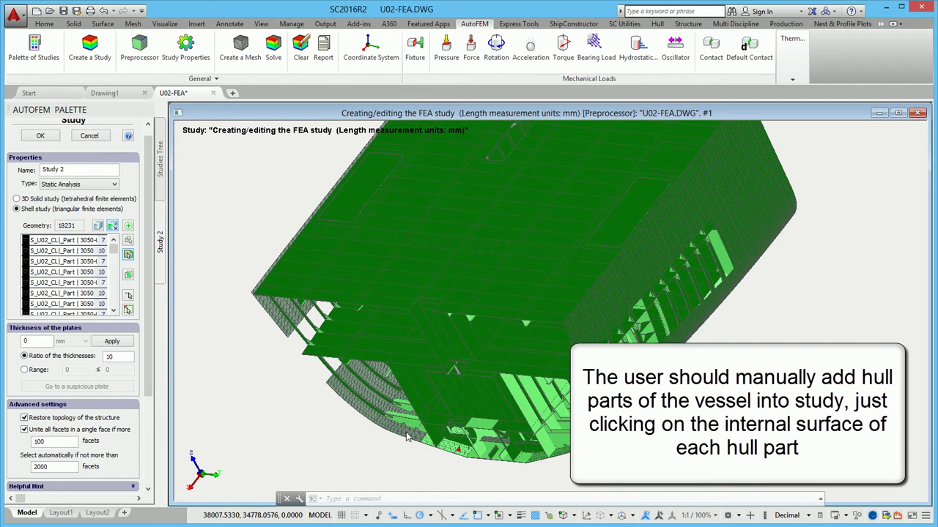
pyautogui.click(364, 416)
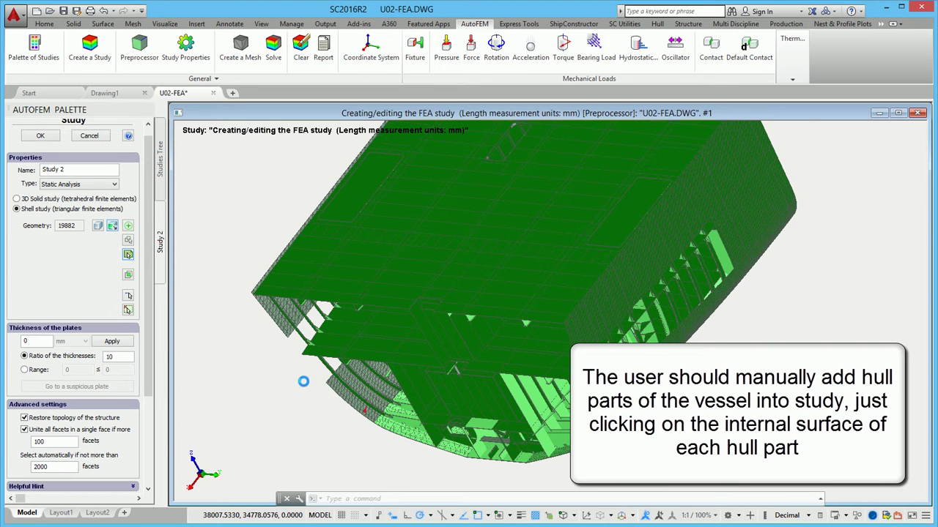
pyautogui.click(283, 327)
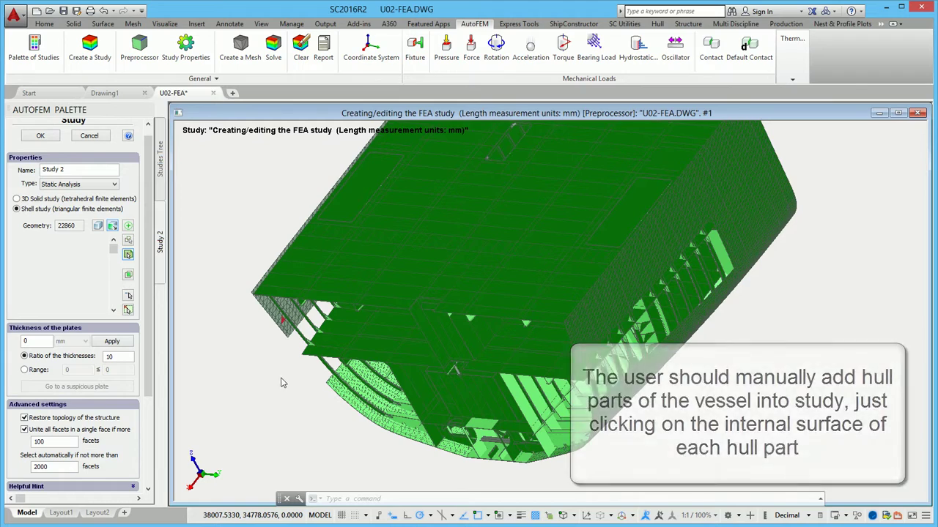
pyautogui.keyDown('shift'); pyautogui.moveTo(289, 399); pyautogui.dragTo(258, 394, button='middle'); pyautogui.keyUp('shift')
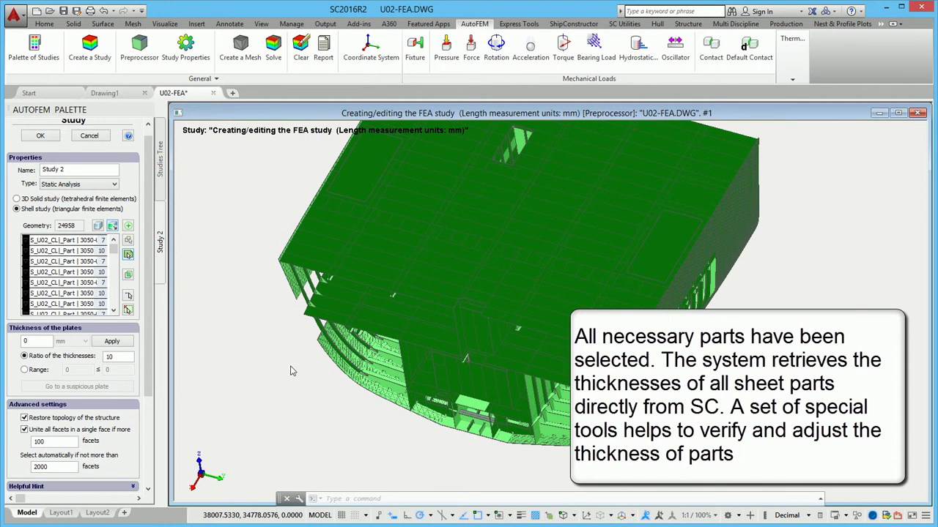
pyautogui.moveTo(114, 250)
pyautogui.mouseDown()
pyautogui.moveTo(123, 284)
pyautogui.moveTo(126, 246)
pyautogui.mouseUp()
pyautogui.click(34, 137)
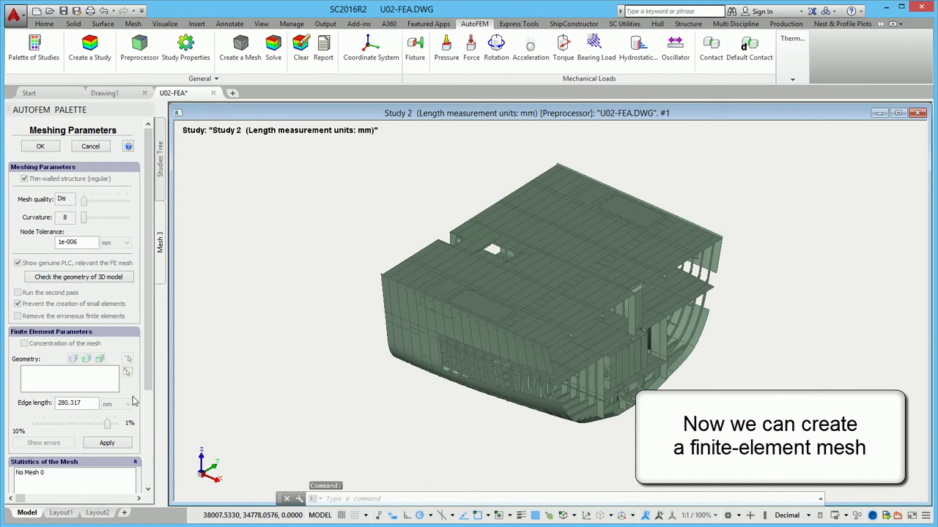
# - Generate the finite-element mesh with an edge length of 140.159 mm, inspect it and accept it
pyautogui.moveTo(109, 425); pyautogui.dragTo(124, 434)
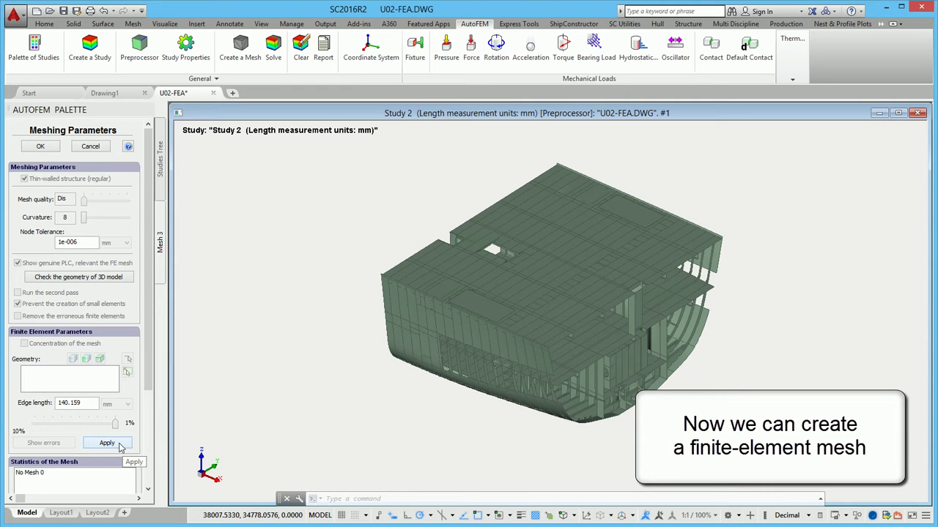
pyautogui.click(107, 444)
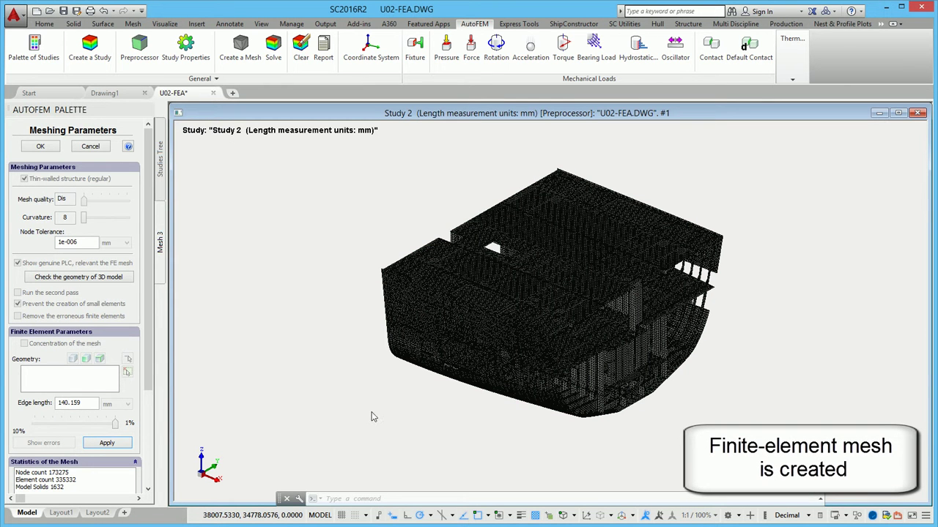
pyautogui.scroll(5, 372, 417)
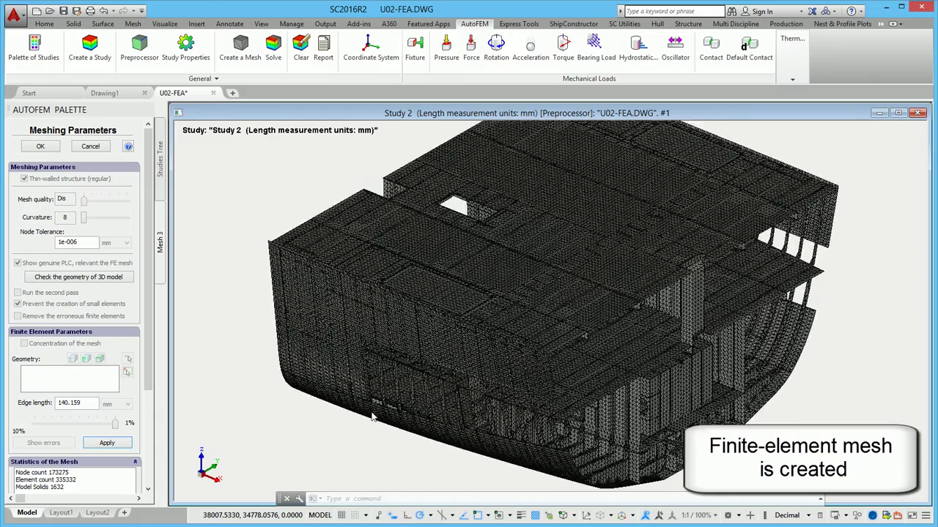
pyautogui.keyDown('shift'); pyautogui.moveTo(352, 408); pyautogui.dragTo(478, 413, button='middle'); pyautogui.keyUp('shift')
pyautogui.keyDown('shift'); pyautogui.moveTo(621, 451); pyautogui.dragTo(626, 432, button='middle'); pyautogui.keyUp('shift')
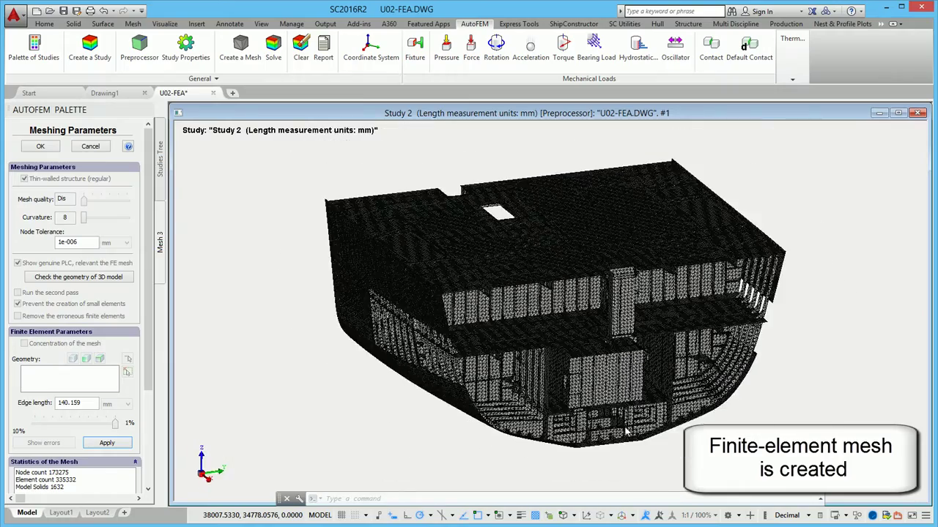
pyautogui.click(40, 147)
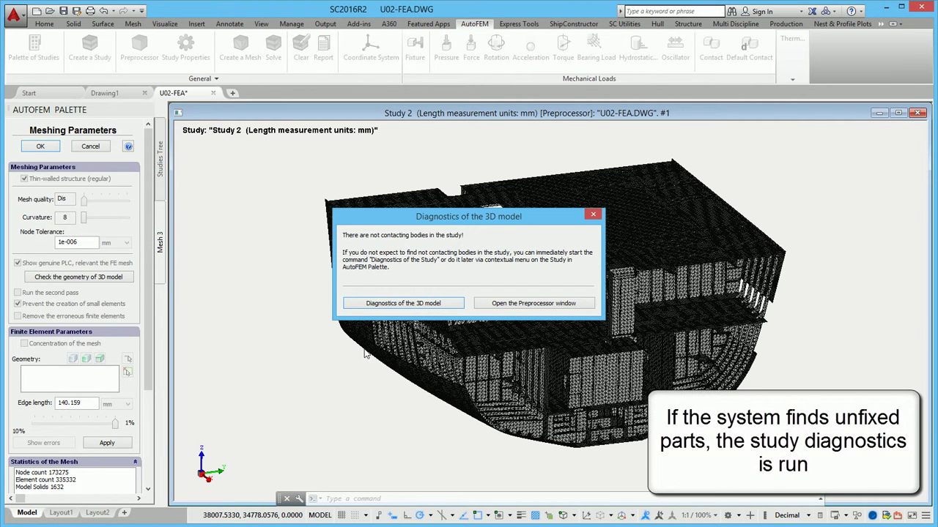
# - Run the study diagnostics for non contacting bodies and examine the listed groups, including group 6, in the model
pyautogui.click(377, 307)
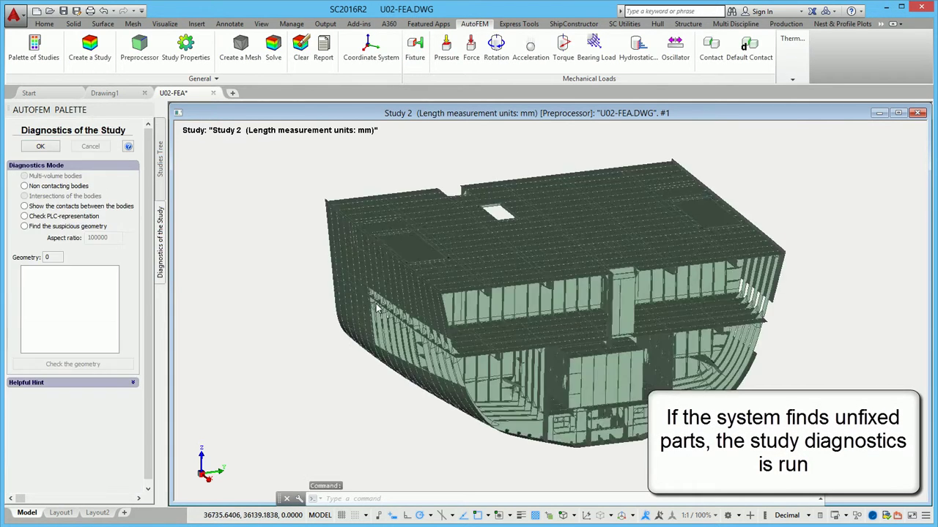
pyautogui.click(45, 187)
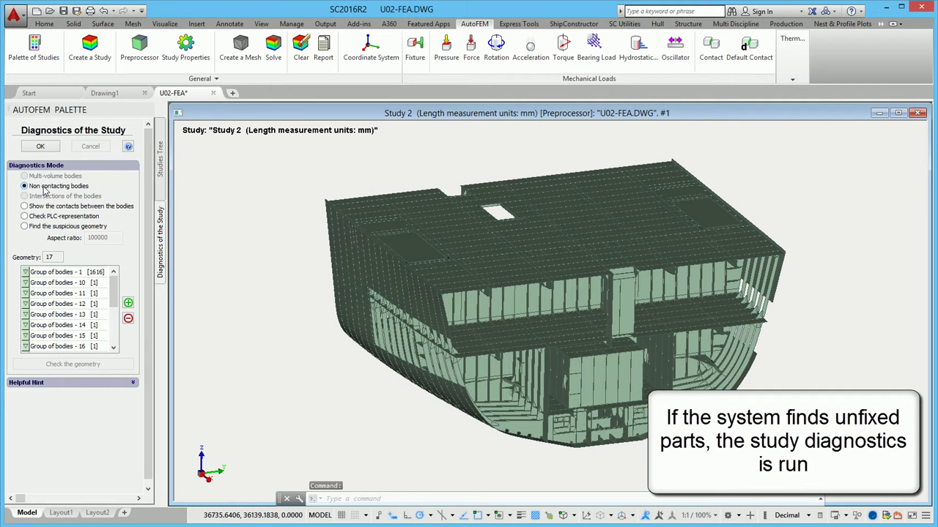
pyautogui.click(101, 283)
pyautogui.moveTo(114, 291); pyautogui.dragTo(113, 326)
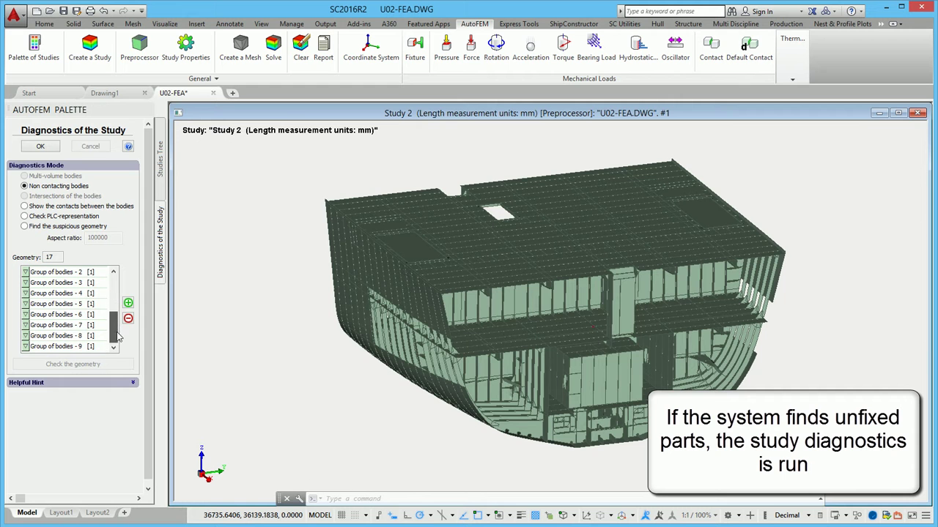
pyautogui.keyDown('shift'); pyautogui.moveTo(423, 410); pyautogui.dragTo(359, 398, button='middle'); pyautogui.keyUp('shift')
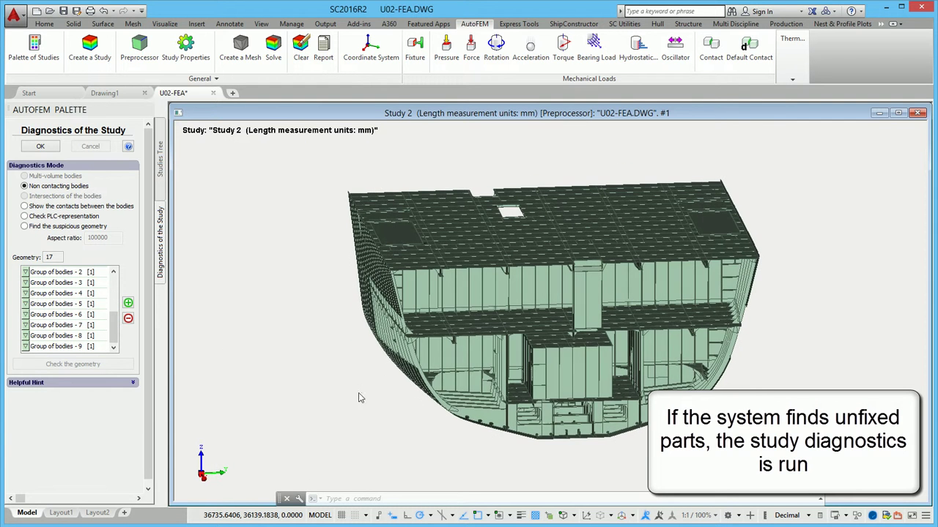
pyautogui.click(88, 316)
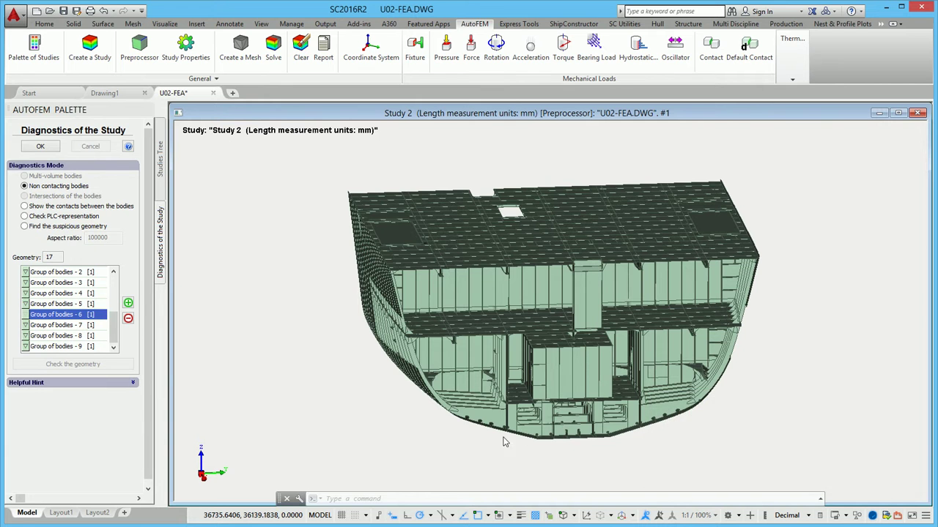
# - Exclude every non contacting body group except group 1 from the calculation, close the diagnostics and list the study's solids
pyautogui.scroll(3, 100, 290)
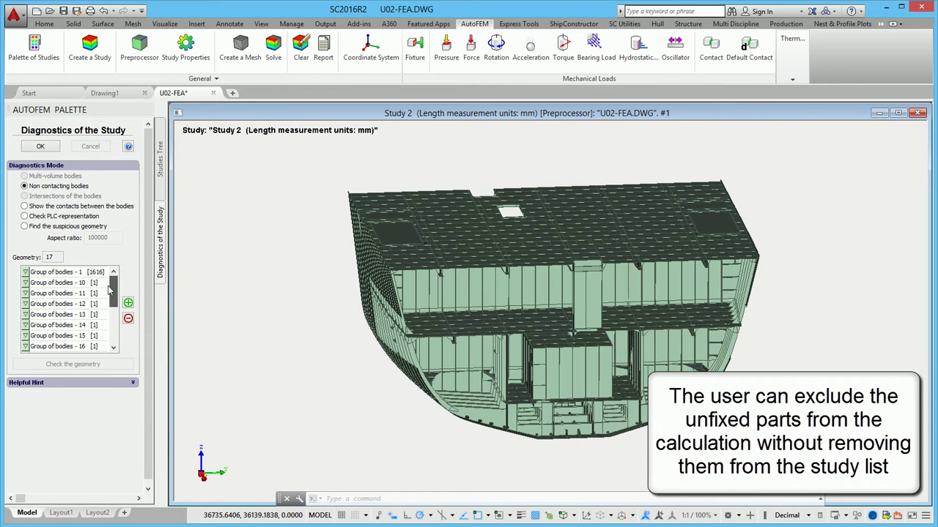
pyautogui.scroll(-3, 100, 293)
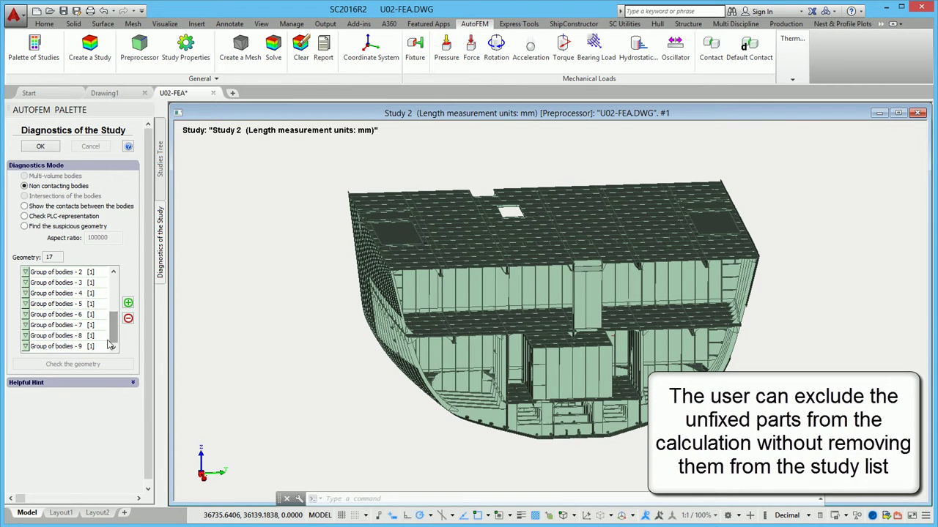
pyautogui.hotkey('ctrl', 'a')
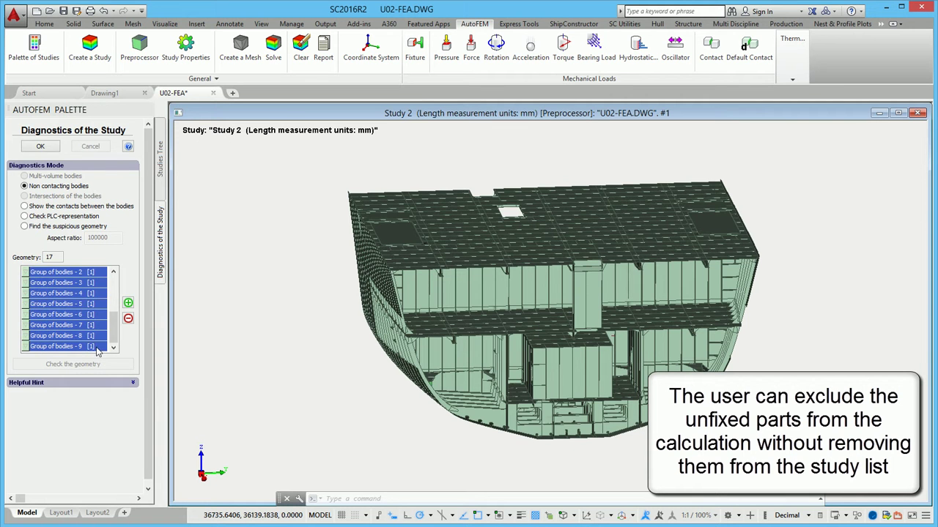
pyautogui.click(129, 321)
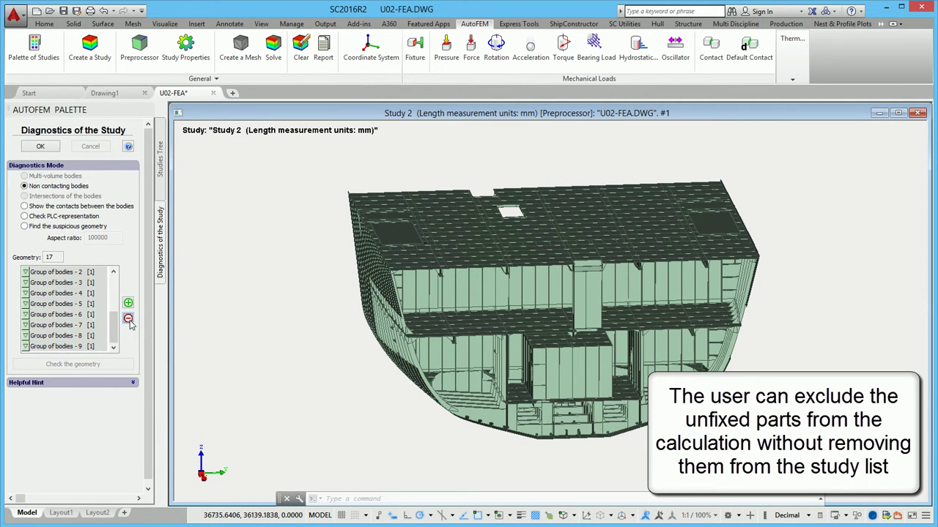
pyautogui.click(41, 147)
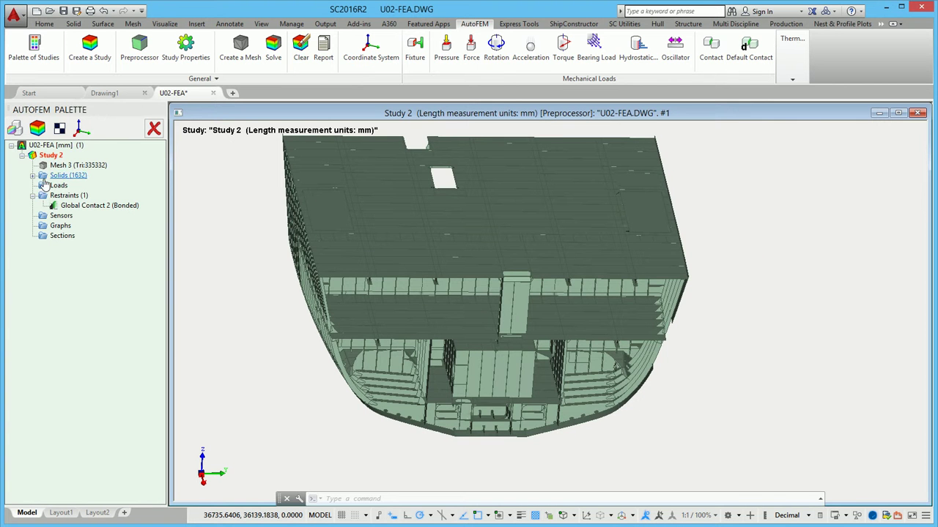
pyautogui.click(32, 176)
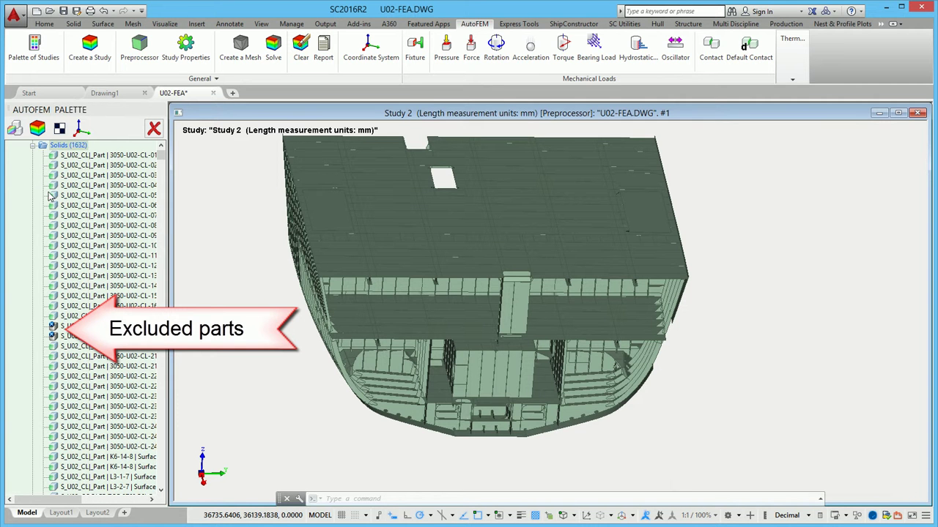
# - Enable the selection of solids and check the lamellar thickness assigned to the central bottom hull plate, leaving it unchanged
pyautogui.rightClick(61, 150)
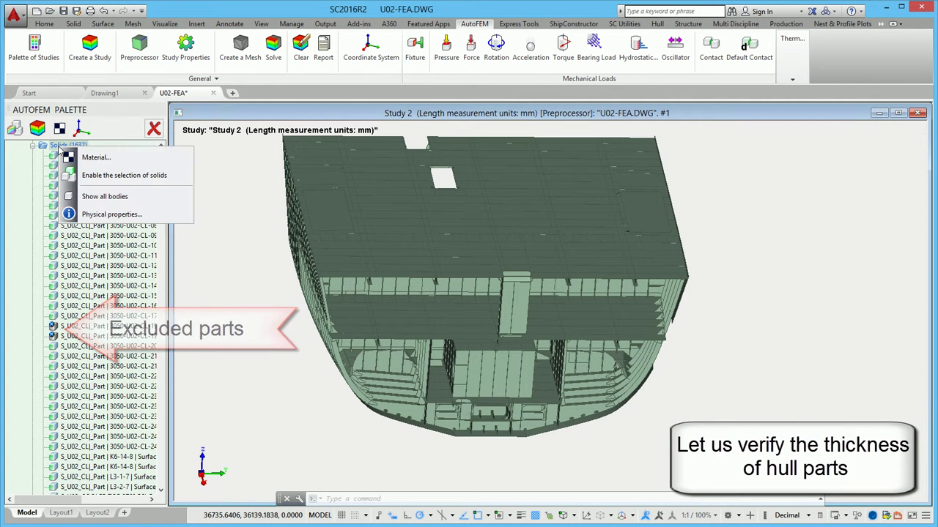
pyautogui.click(85, 176)
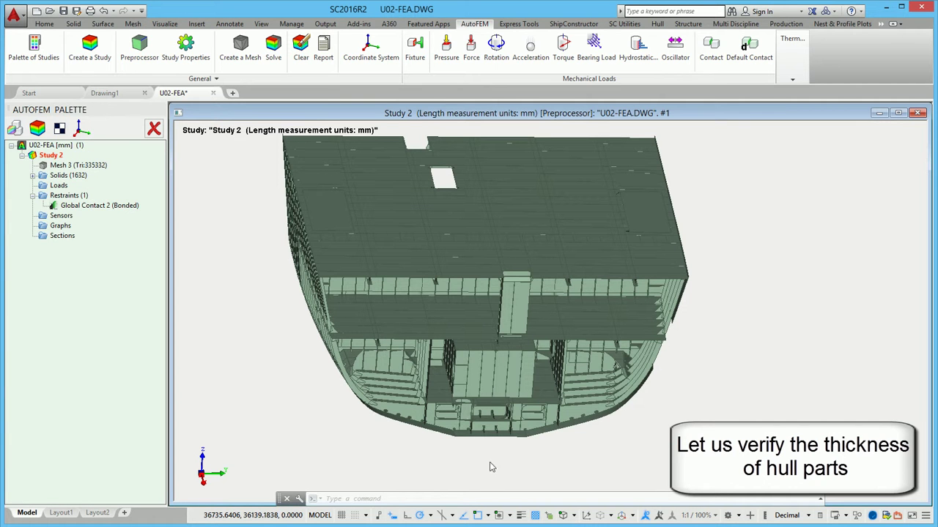
pyautogui.click(477, 437)
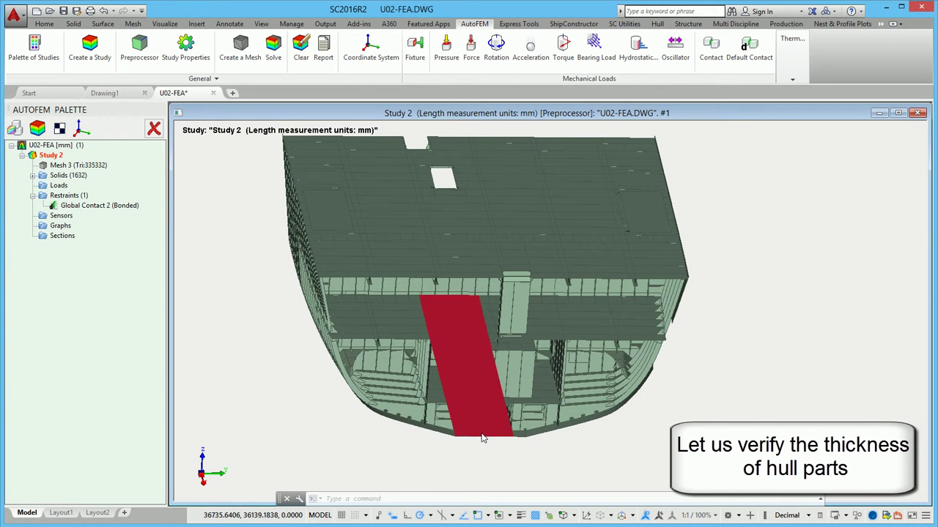
pyautogui.rightClick(481, 438)
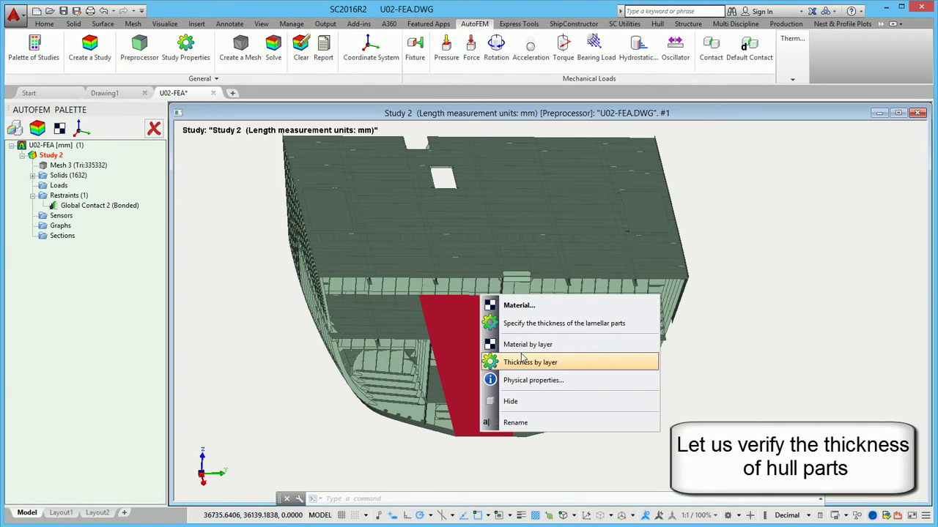
pyautogui.click(527, 325)
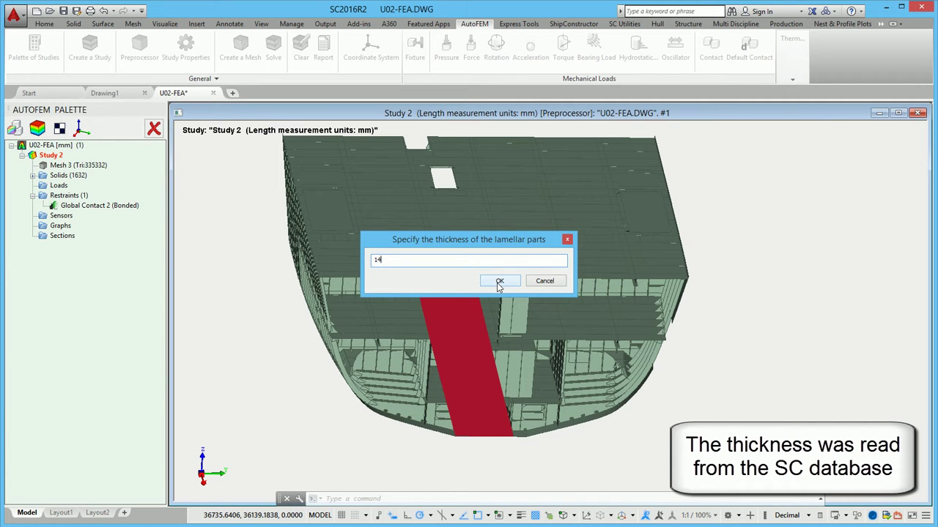
pyautogui.click(542, 285)
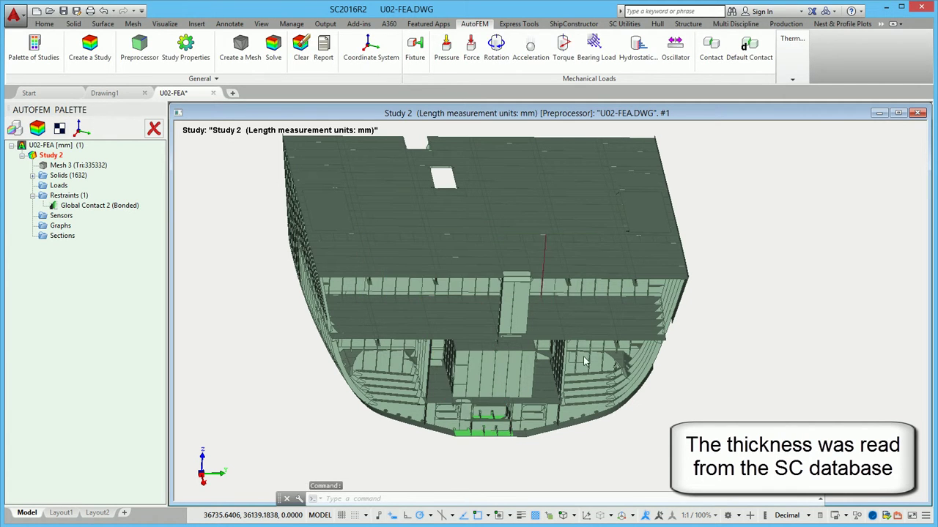
# - Check the lamellar thickness assigned to the upper side shell plate next to the deck edge
pyautogui.keyDown('shift'); pyautogui.moveTo(619, 441); pyautogui.dragTo(725, 439, button='middle'); pyautogui.keyUp('shift')
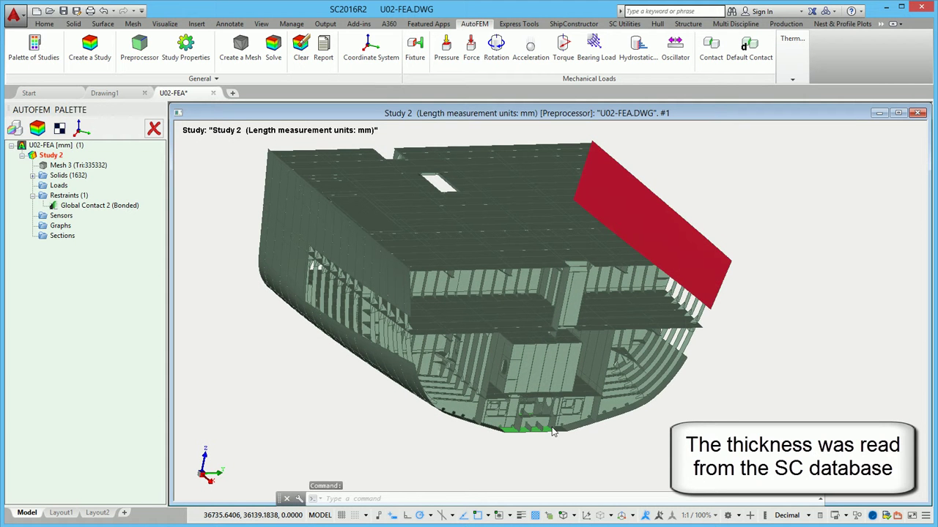
pyautogui.rightClick(715, 304)
pyautogui.click(732, 330)
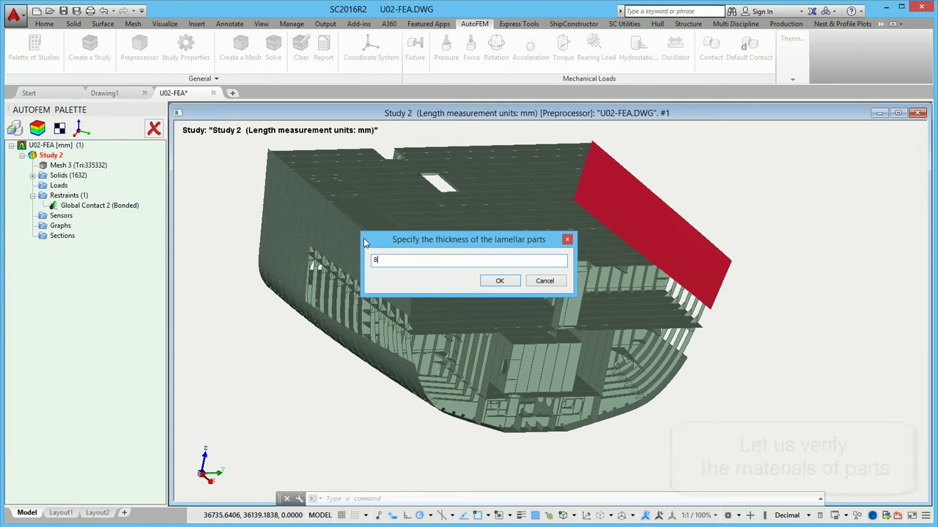
pyautogui.click(546, 282)
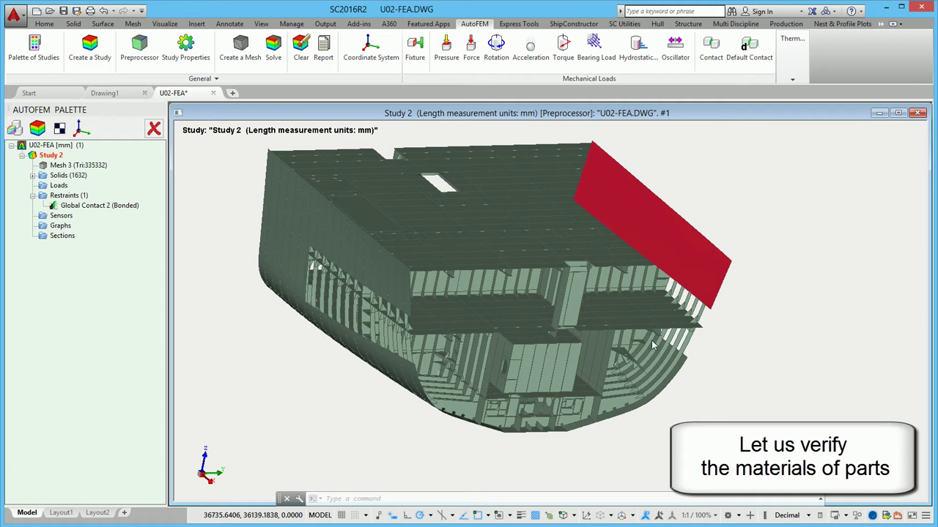
# - List the study's solids and examine the thickness and material given at the end of each part's entry
pyautogui.moveTo(335, 366)
pyautogui.keyDown('shift'); pyautogui.mouseDown(button='middle')
pyautogui.moveTo(307, 373)
pyautogui.moveTo(337, 384)
pyautogui.mouseUp(button='middle'); pyautogui.keyUp('shift')
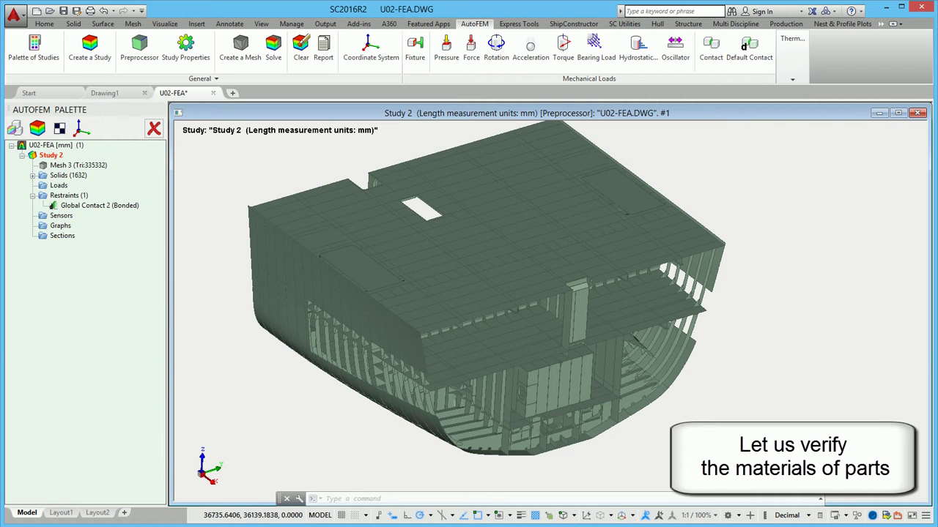
pyautogui.press('Down')
pyautogui.press('Down')
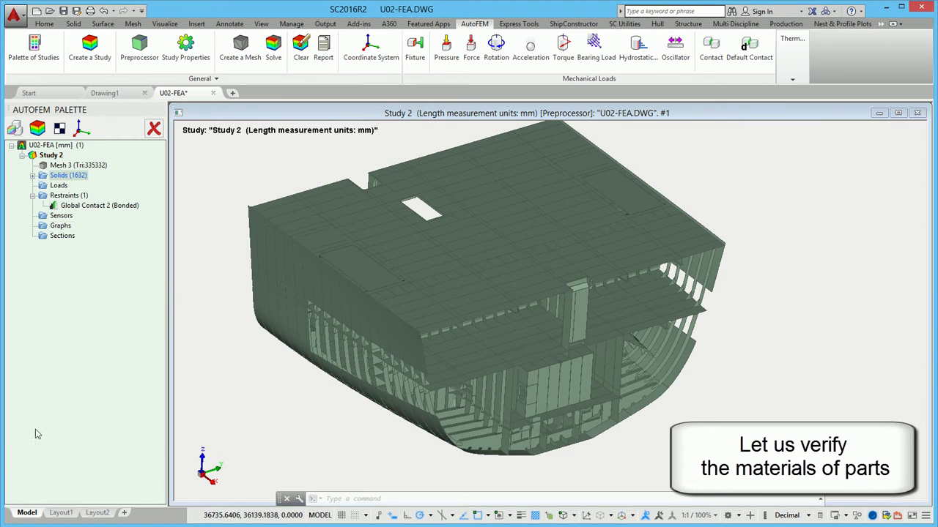
pyautogui.click(33, 176)
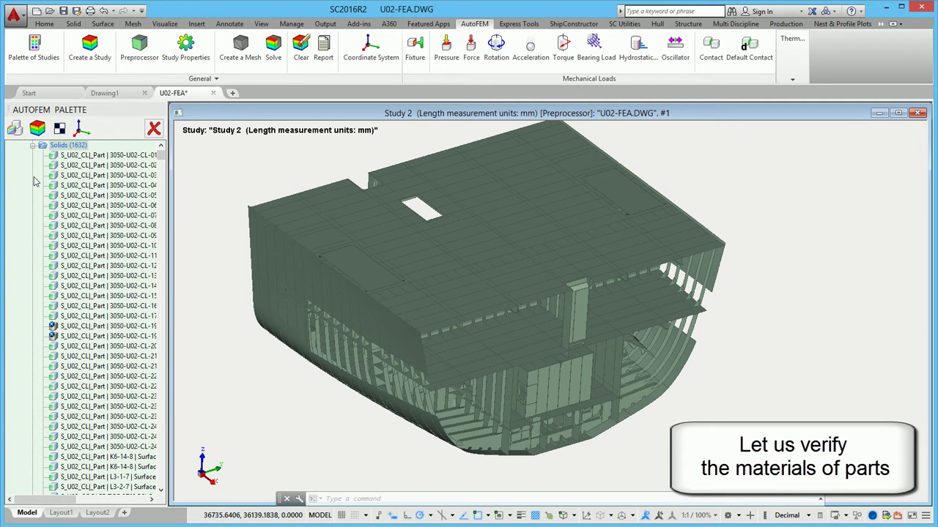
pyautogui.moveTo(47, 502); pyautogui.dragTo(103, 503)
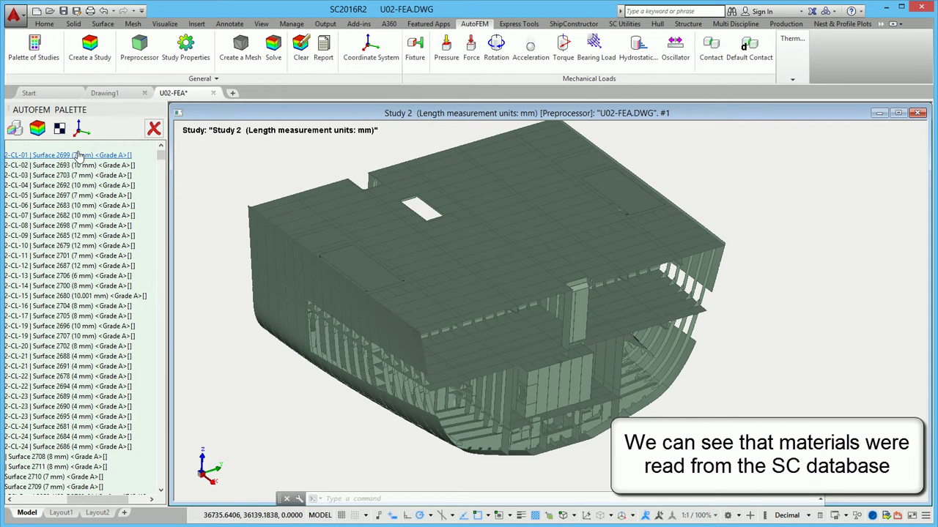
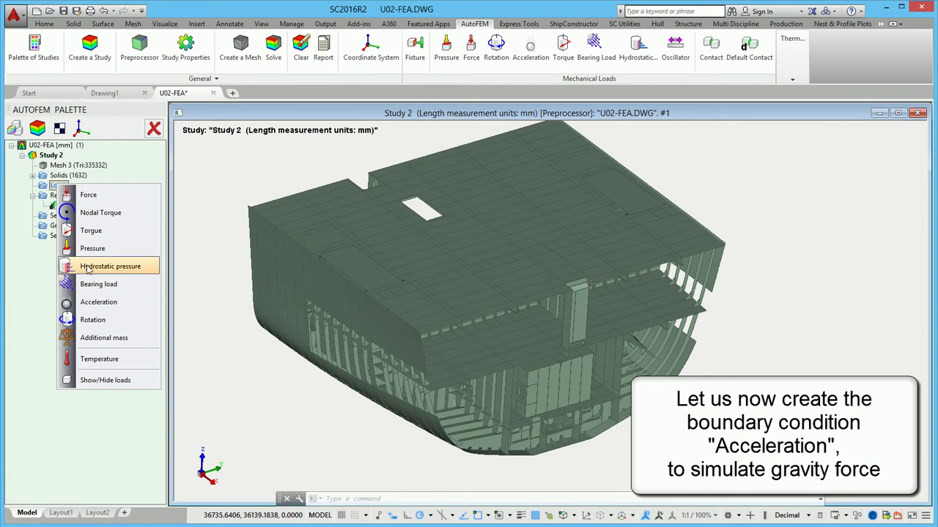
# - Create an Acceleration load using the Gravitation preset, 9.80665 m/s² along inverted Z of the World CS, on all bodies
pyautogui.click(106, 304)
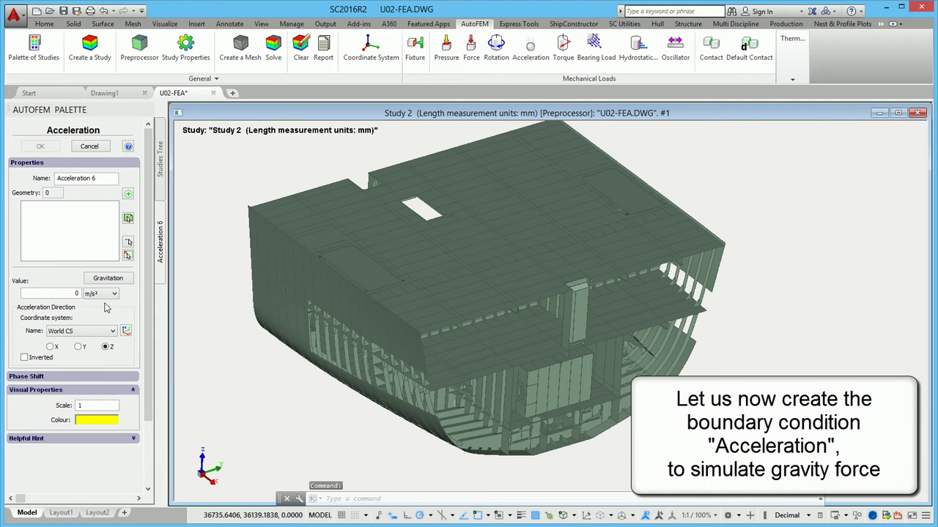
pyautogui.click(107, 282)
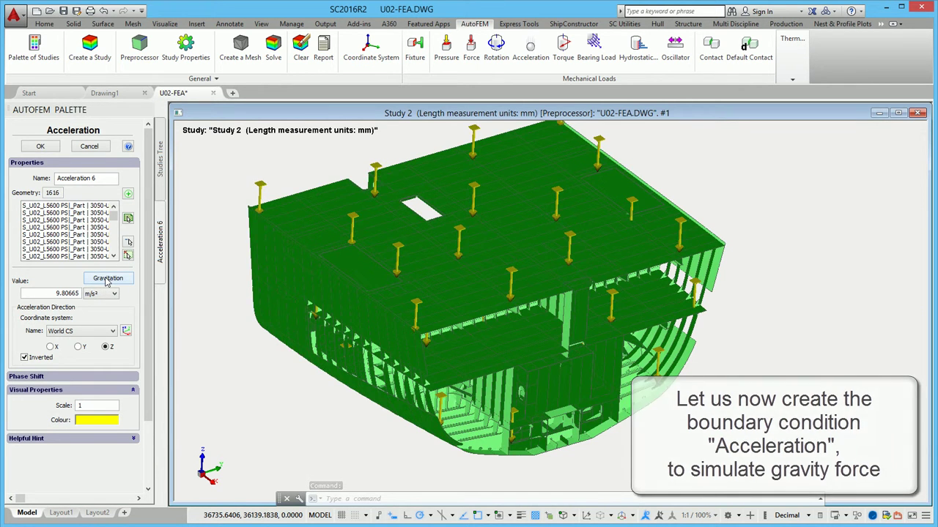
pyautogui.click(40, 147)
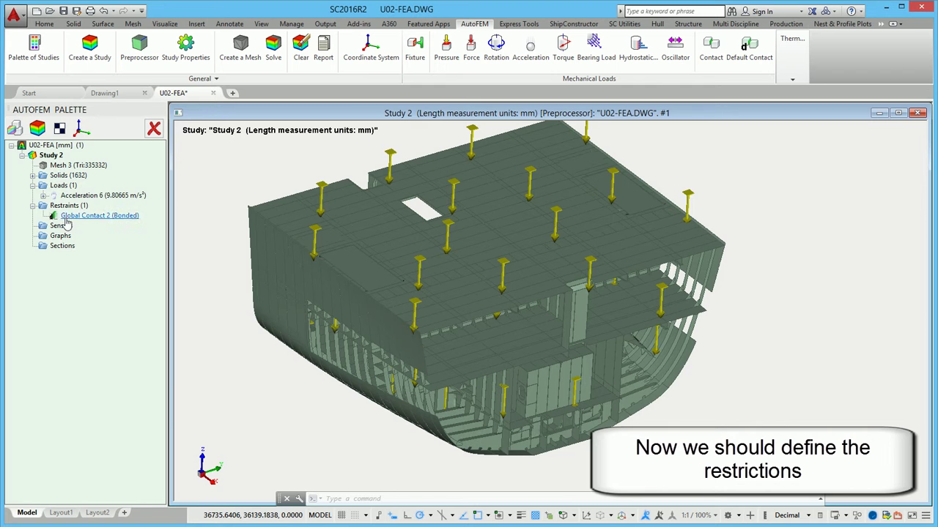
# - Start a new fixture of type general restriction and restrain only the Z displacement at 0 mm in the World CS
pyautogui.rightClick(65, 207)
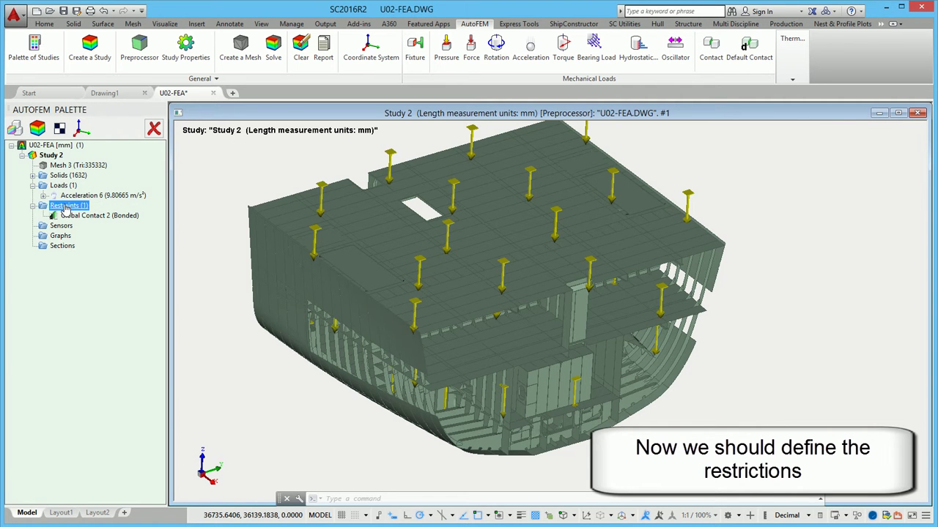
pyautogui.click(76, 214)
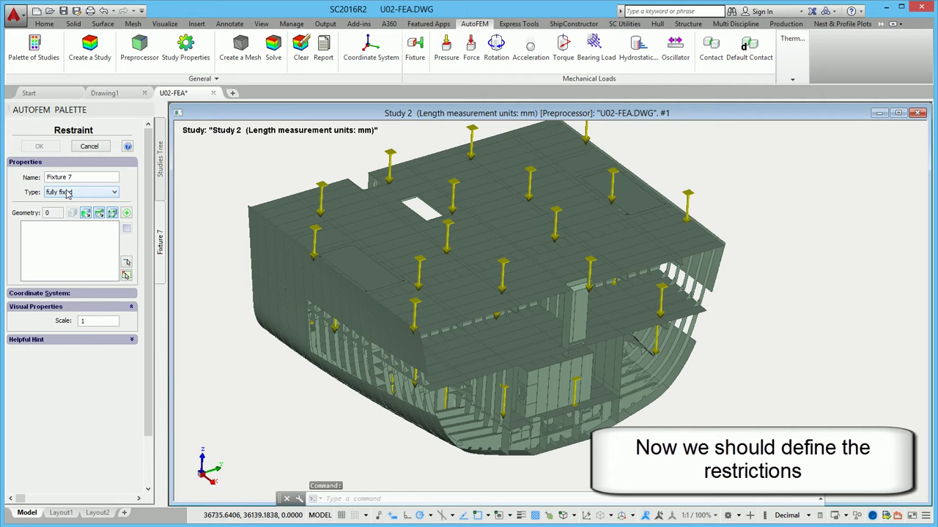
pyautogui.click(70, 192)
pyautogui.click(70, 210)
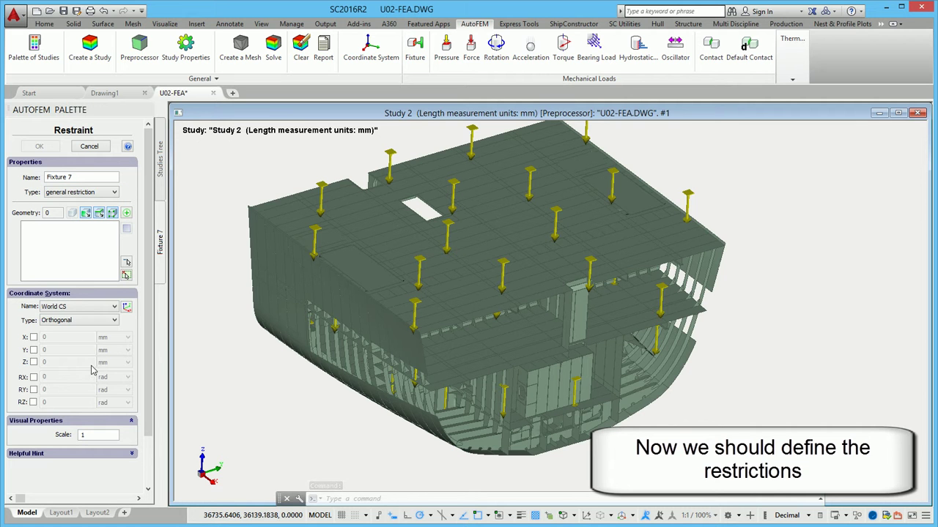
pyautogui.click(33, 363)
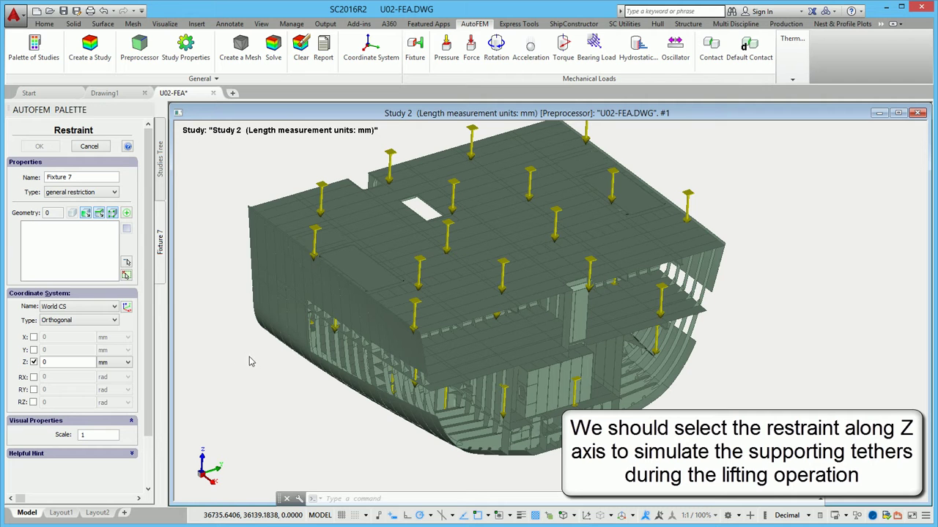
# - Set edge picking to a chain of ribs within the body and add a five-edge chain on the far deck edge near the unit's open end
pyautogui.click(100, 214)
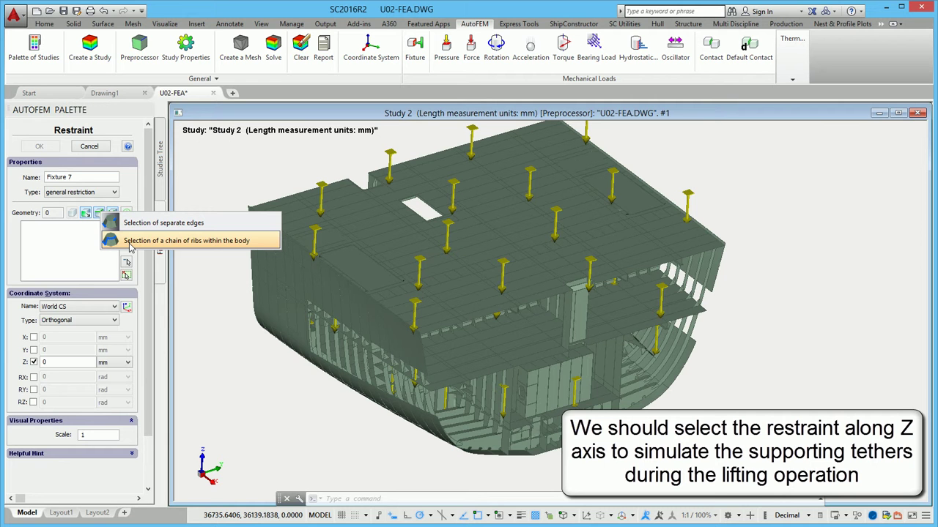
pyautogui.click(130, 244)
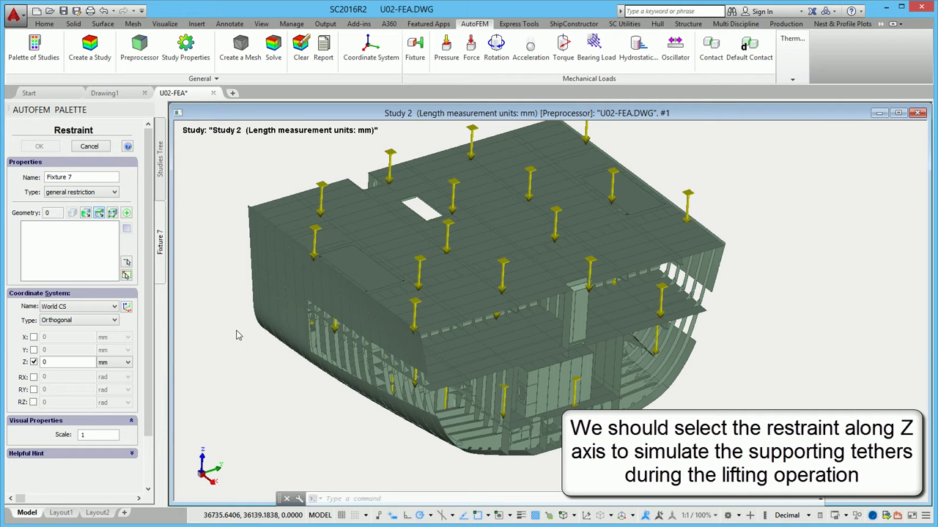
pyautogui.scroll(3, 722, 198)
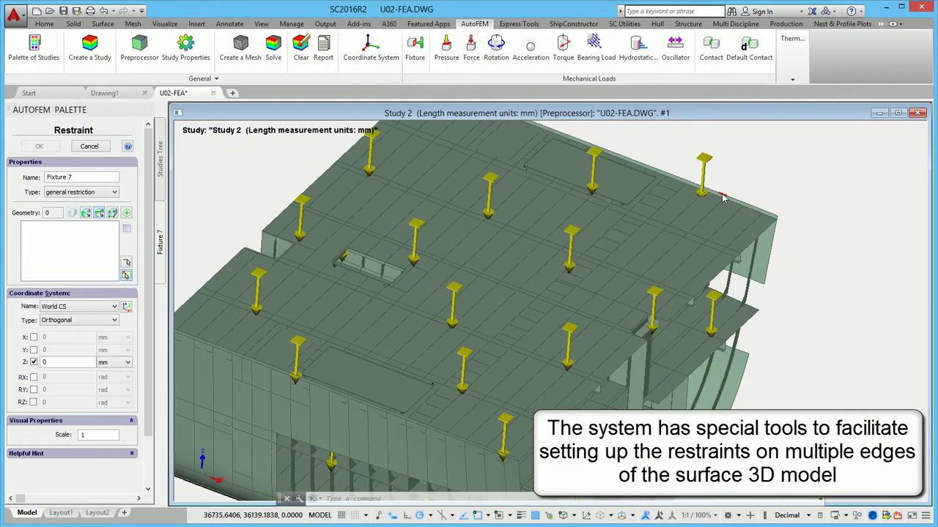
pyautogui.click(721, 197)
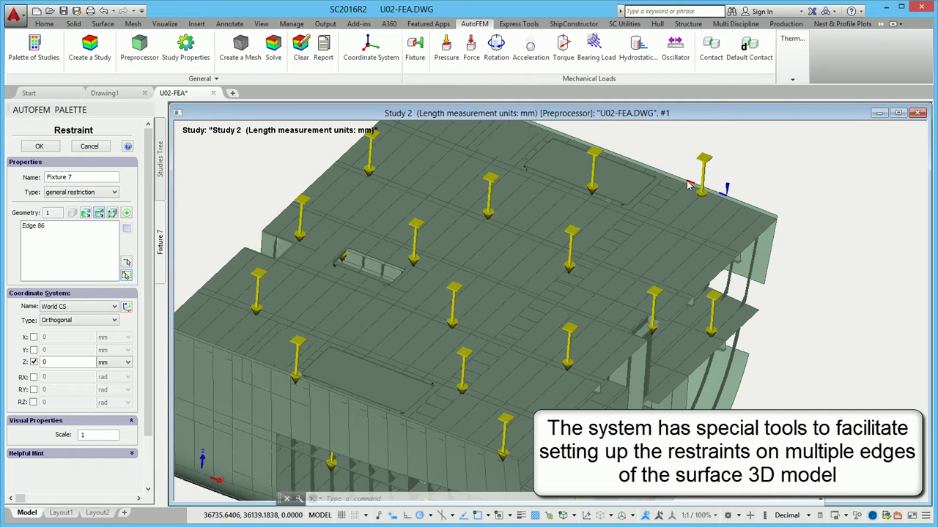
pyautogui.click(689, 185)
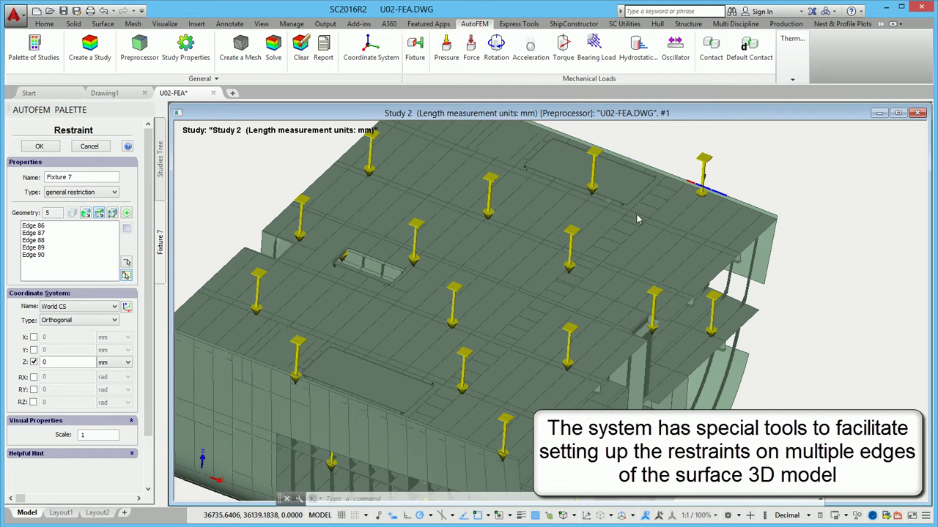
# - Add three more five-edge chains, one at the far deck edge's other end and two along the near deck edge, and confirm the fixture
pyautogui.scroll(-3, 620, 229)
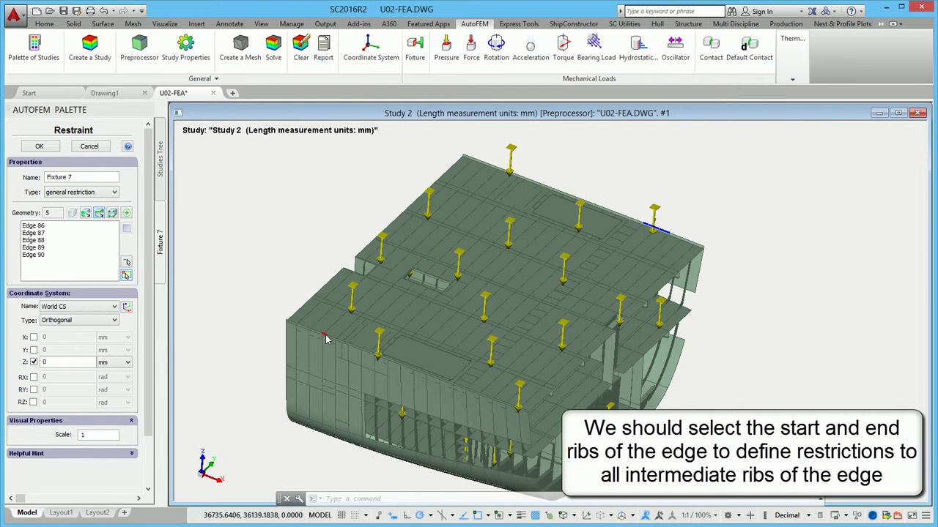
pyautogui.click(350, 348)
pyautogui.click(347, 347)
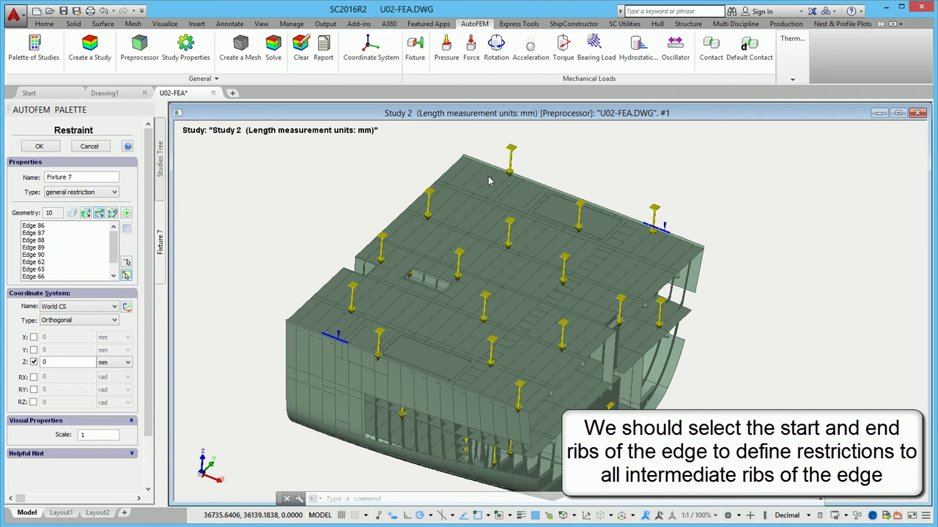
pyautogui.click(516, 181)
pyautogui.click(522, 181)
pyautogui.scroll(2, 489, 399)
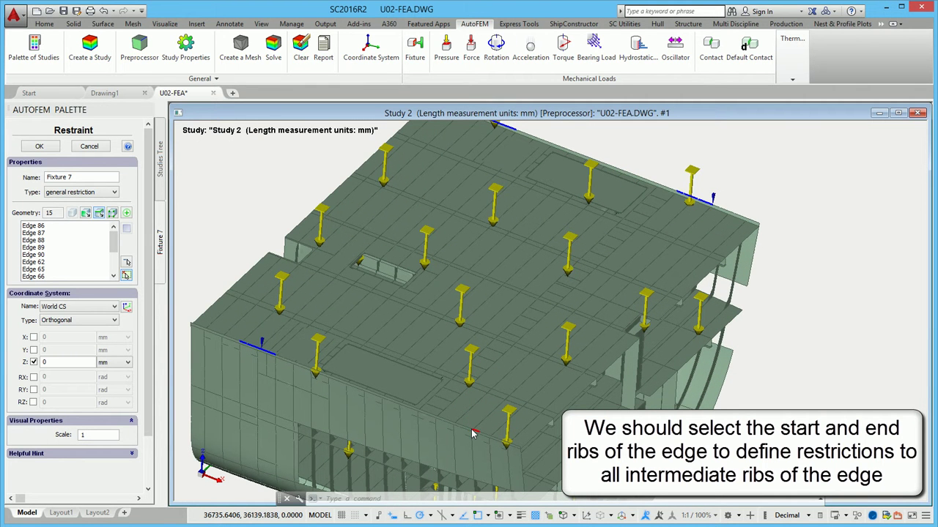
pyautogui.click(448, 426)
pyautogui.click(441, 423)
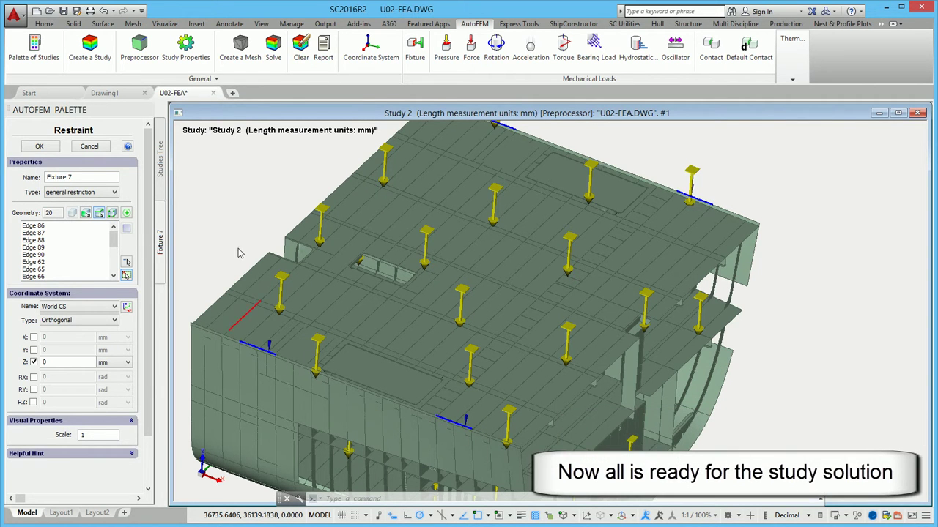
pyautogui.click(39, 147)
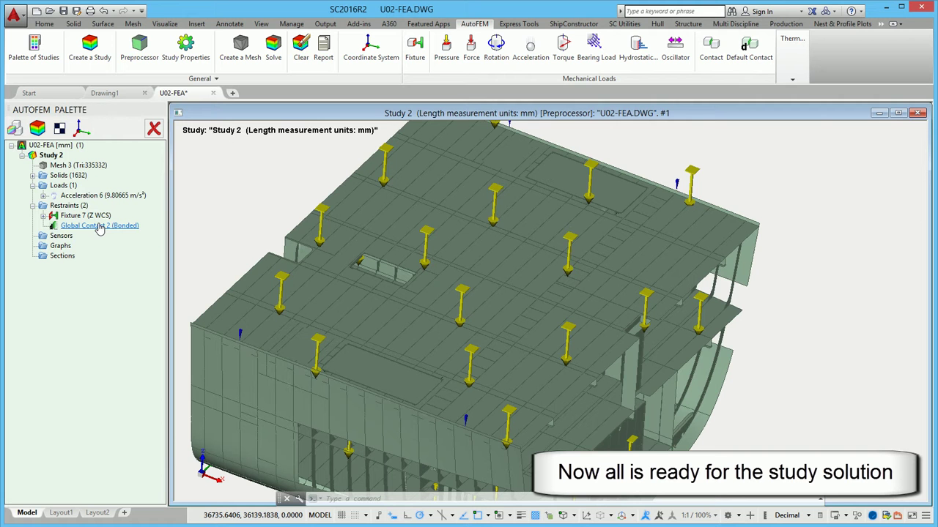
# - Open the solve settings of Study 2 and enable stabilization of the unfixed model with an additional stiffness of 150
pyautogui.rightClick(50, 157)
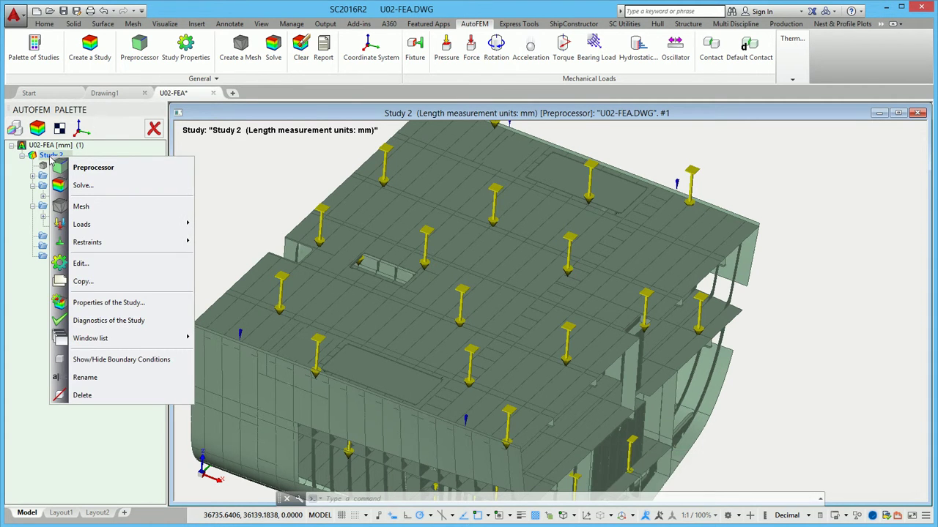
pyautogui.click(128, 188)
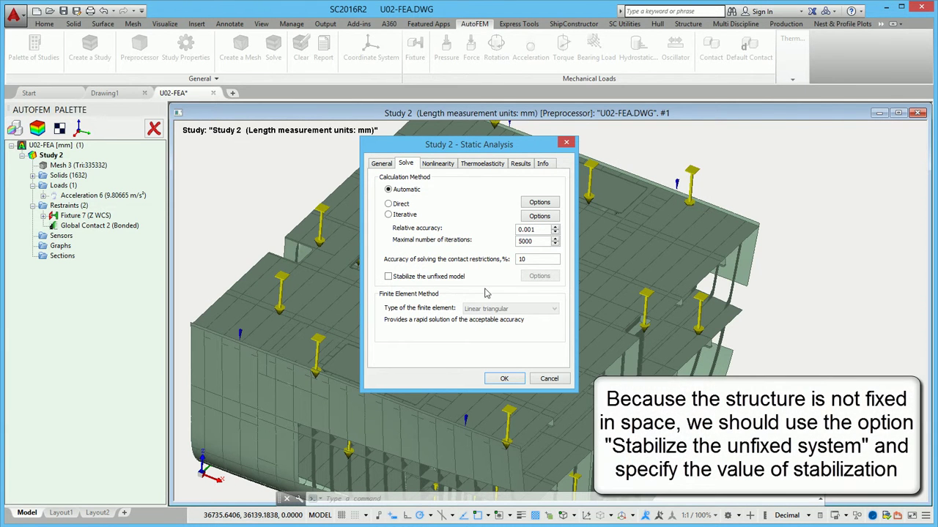
pyautogui.click(389, 277)
pyautogui.click(539, 276)
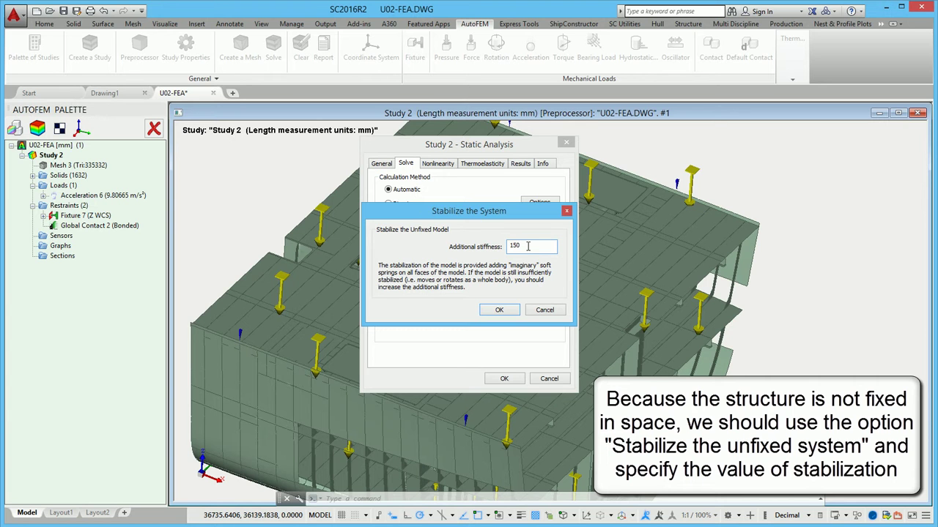
pyautogui.click(500, 311)
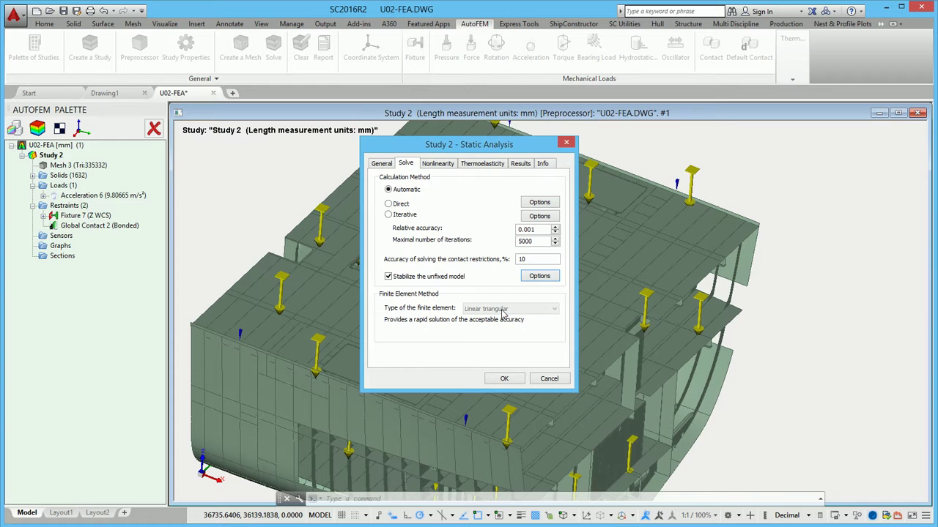
# - Confirm the solve settings, solve Study 2, and open its Displacement, magnitude result
pyautogui.click(504, 379)
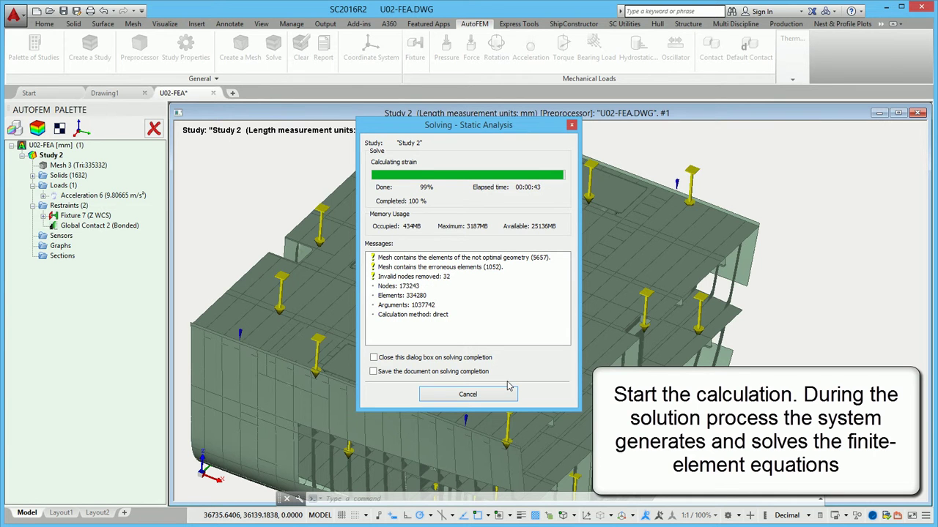
pyautogui.click(475, 396)
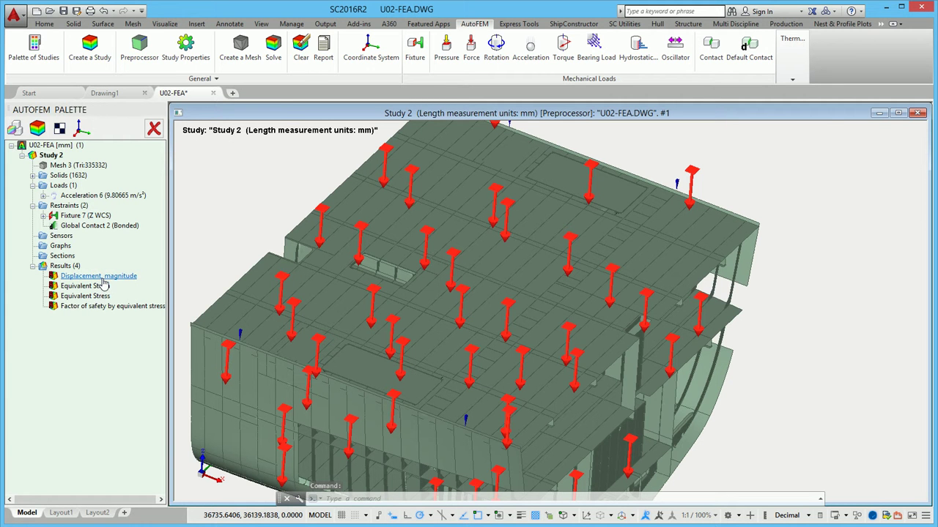
pyautogui.rightClick(103, 282)
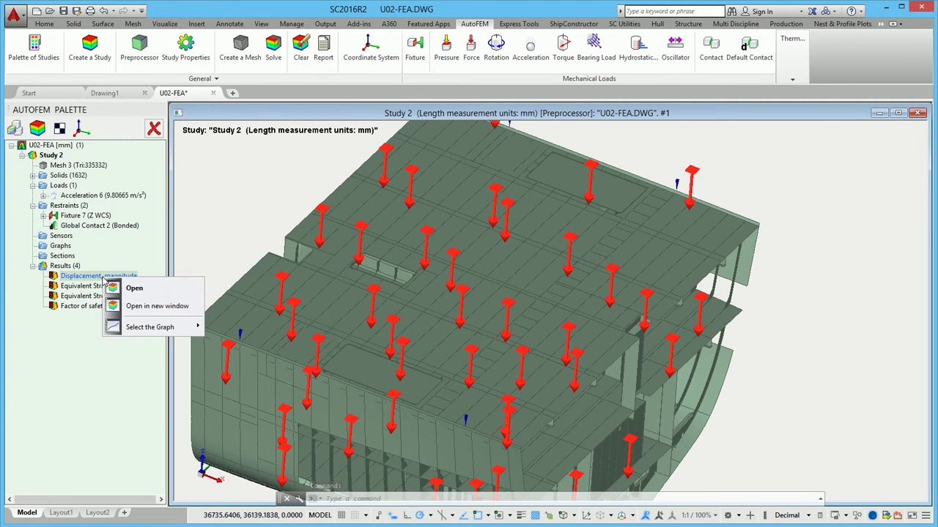
pyautogui.click(127, 289)
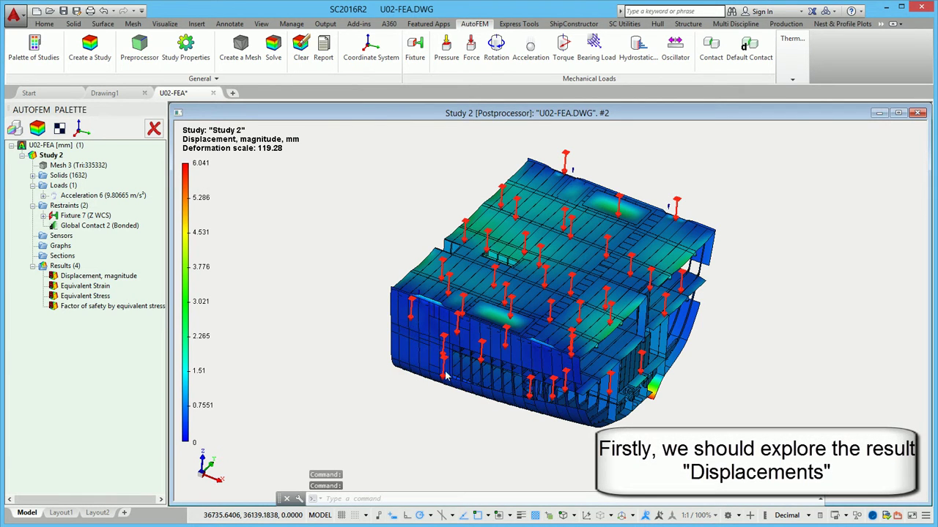
pyautogui.moveTo(711, 423); pyautogui.dragTo(410, 366)
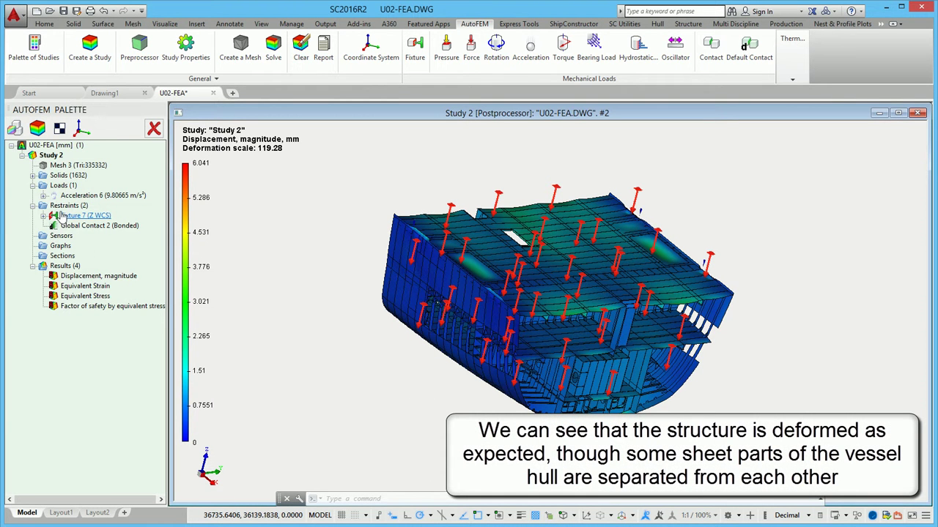
# - Hide the boundary conditions of Study 2 in the displacement plot and inspect the deformed hull at the open end
pyautogui.rightClick(46, 155)
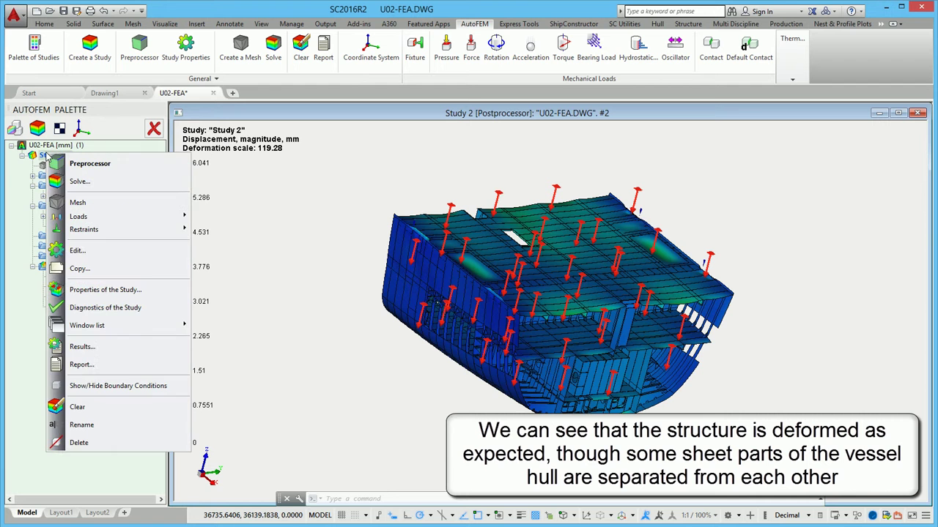
pyautogui.click(147, 386)
pyautogui.keyDown('shift'); pyautogui.moveTo(406, 412); pyautogui.dragTo(522, 353, button='middle'); pyautogui.keyUp('shift')
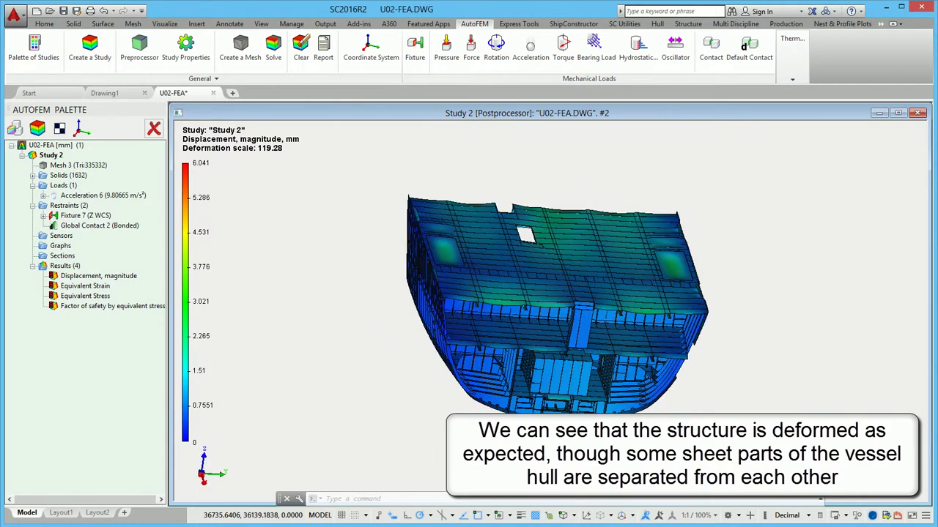
# - Display Factor of safety by equivalent stress in a new window, accepting the default diagram parameters
pyautogui.rightClick(78, 309)
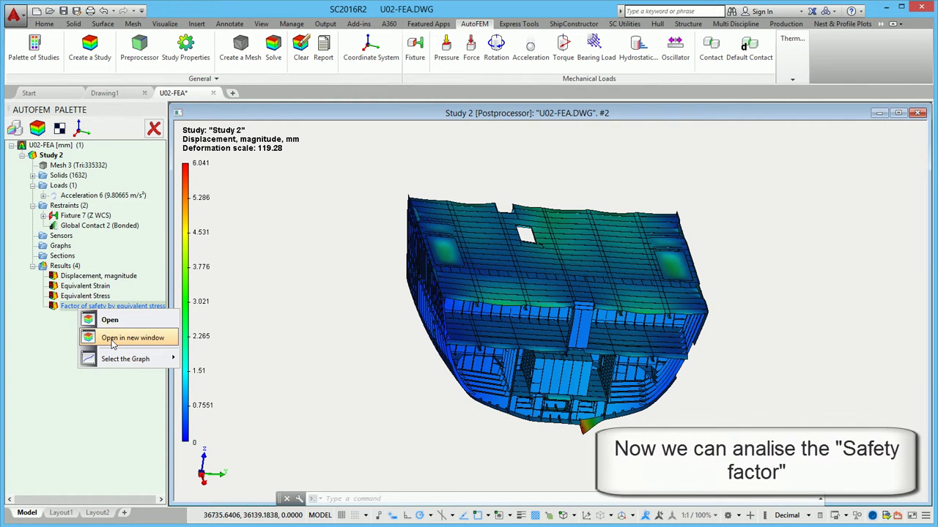
pyautogui.click(110, 337)
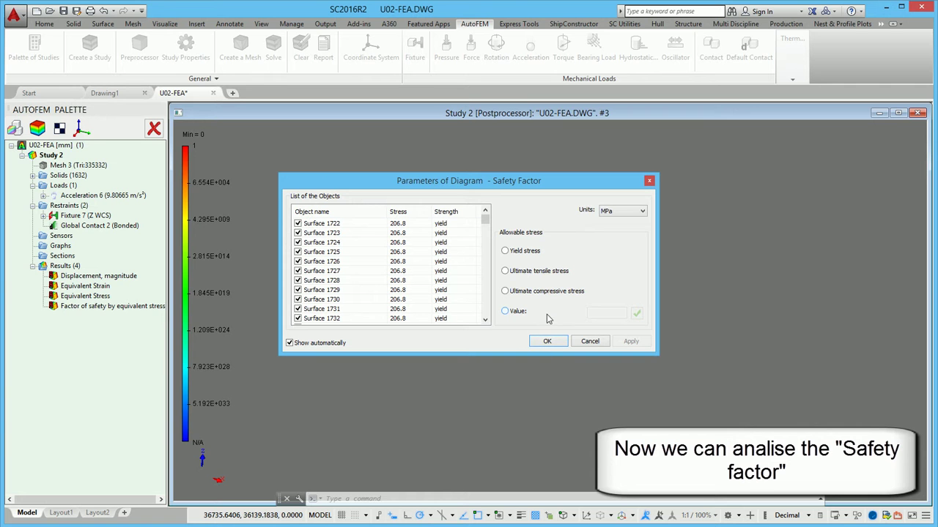
pyautogui.click(550, 342)
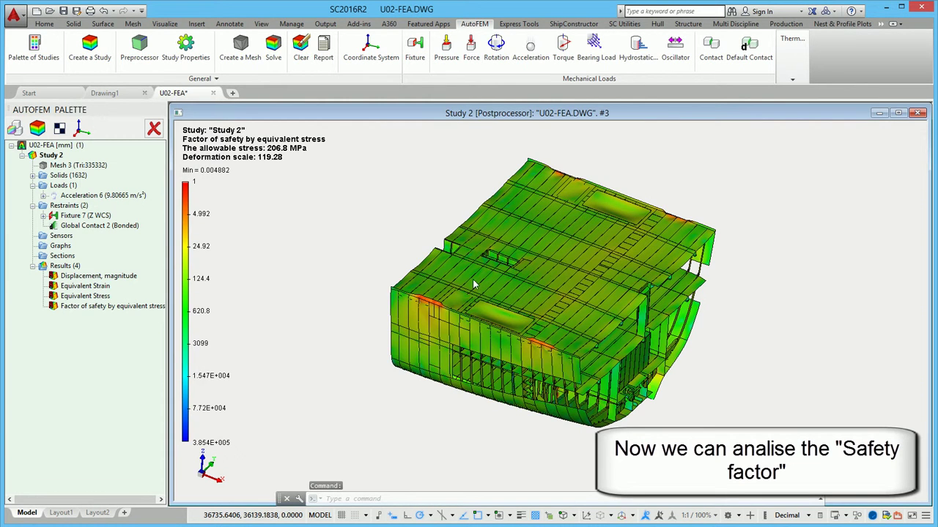
pyautogui.scroll(4, 467, 271)
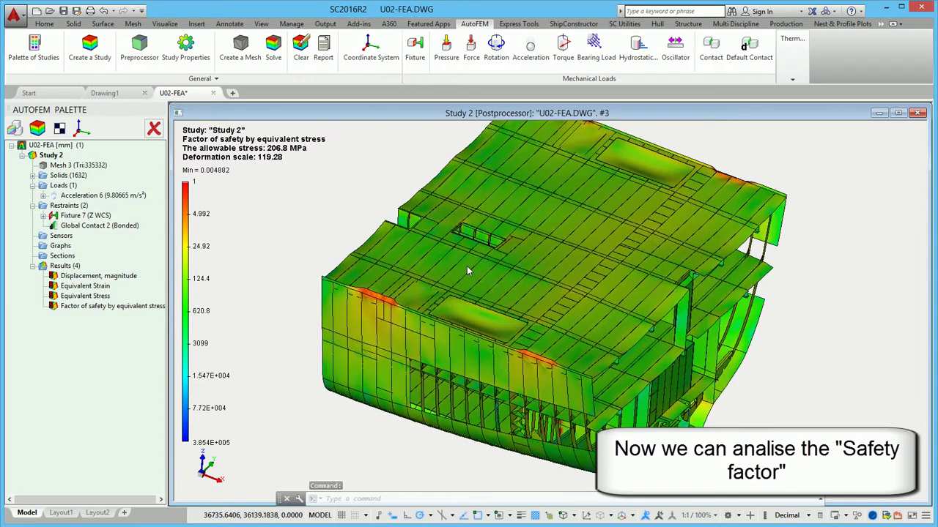
pyautogui.keyDown('shift'); pyautogui.moveTo(473, 273); pyautogui.dragTo(541, 288, button='middle'); pyautogui.keyUp('shift')
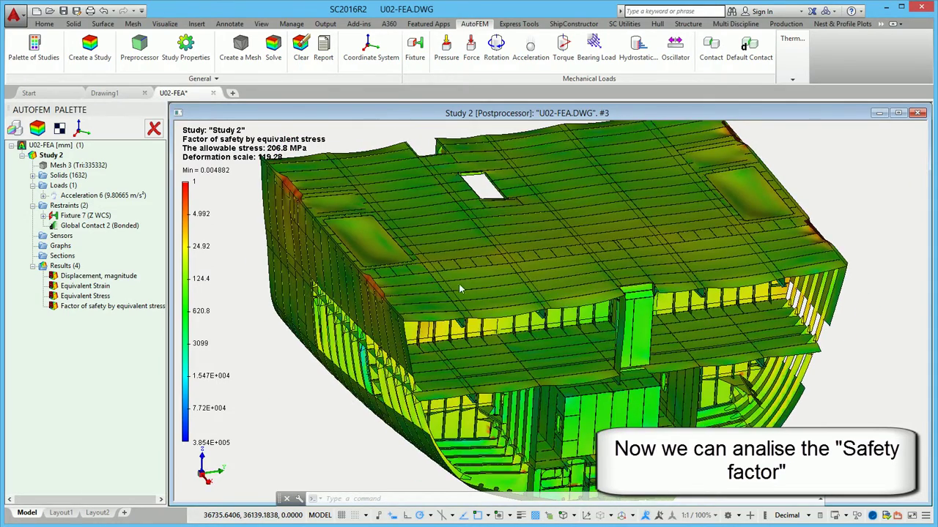
# - Set the maximum of the safety factor plot's colour scale to a fixed value of 50
pyautogui.rightClick(187, 214)
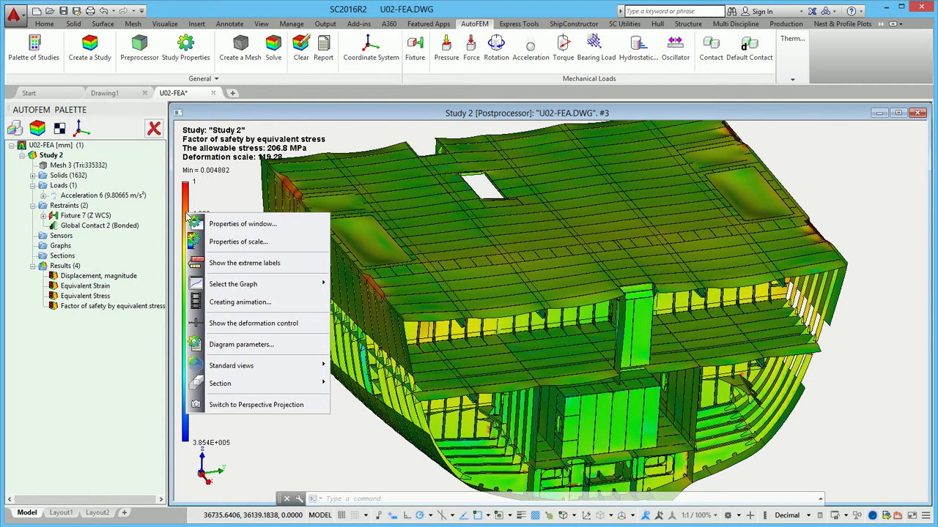
pyautogui.click(231, 248)
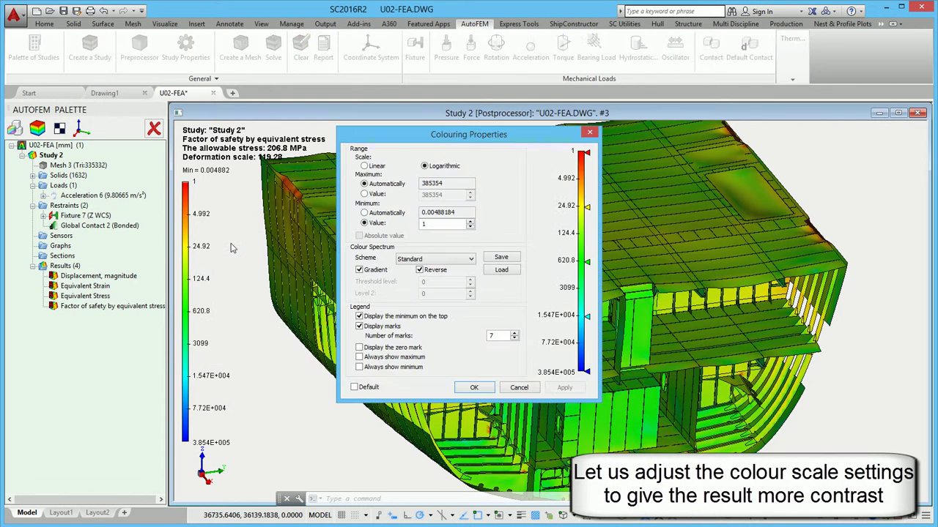
pyautogui.click(365, 194)
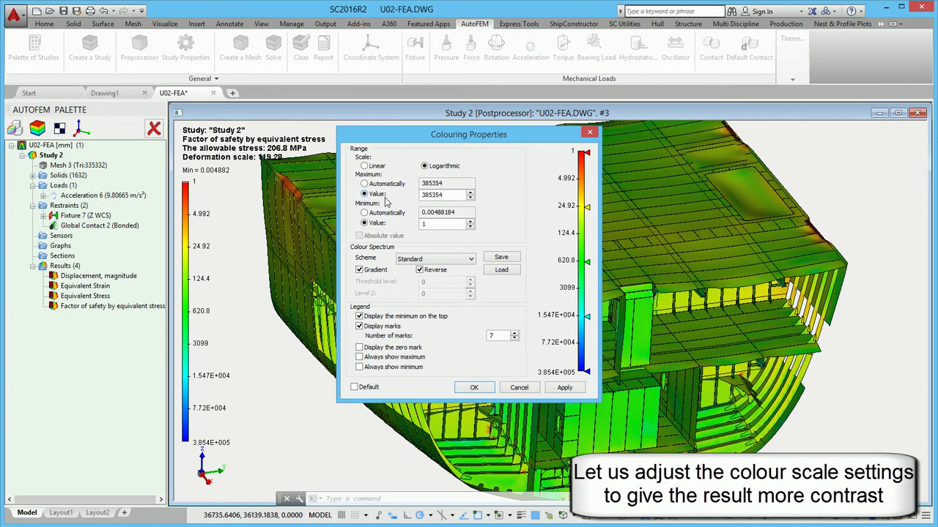
pyautogui.moveTo(447, 198); pyautogui.dragTo(414, 194)
pyautogui.write('50')
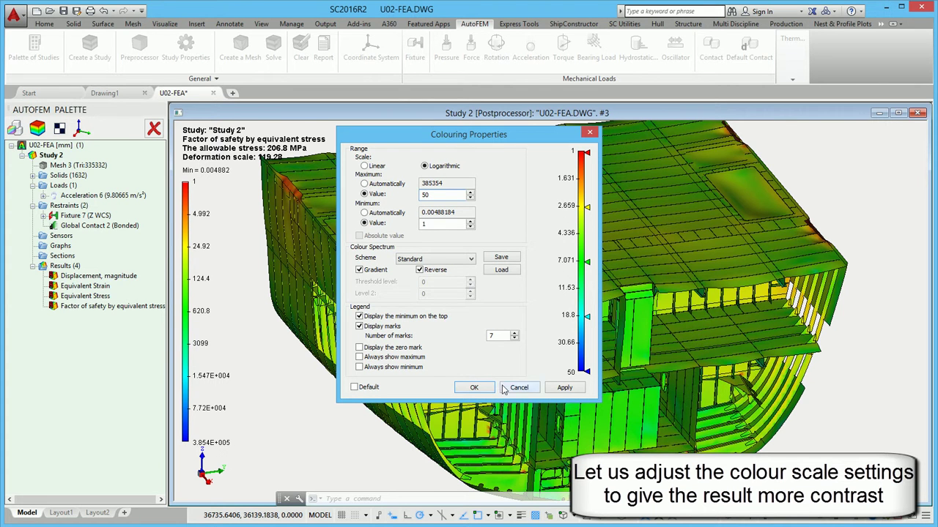
pyautogui.click(474, 389)
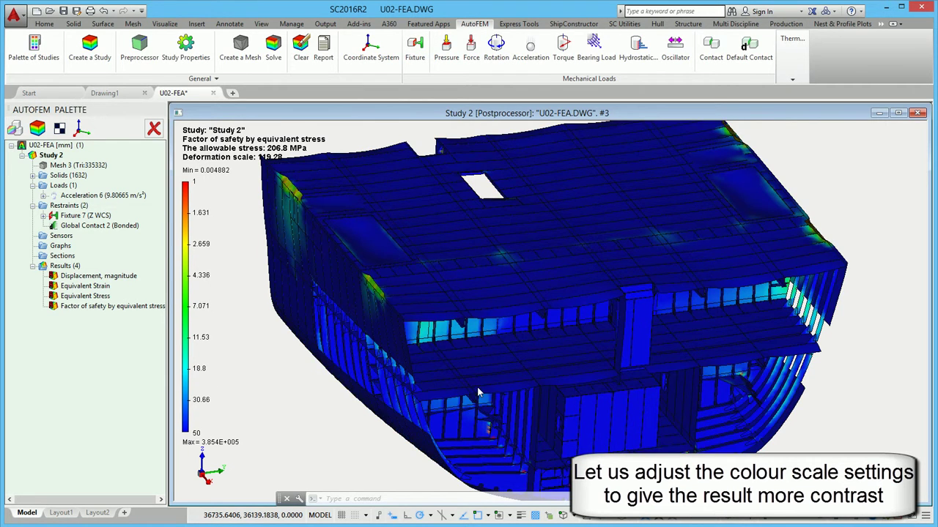
# - Probe the safety factor at several points in both stressed zones along the deck edge nearest the view
pyautogui.scroll(1, 485, 293)
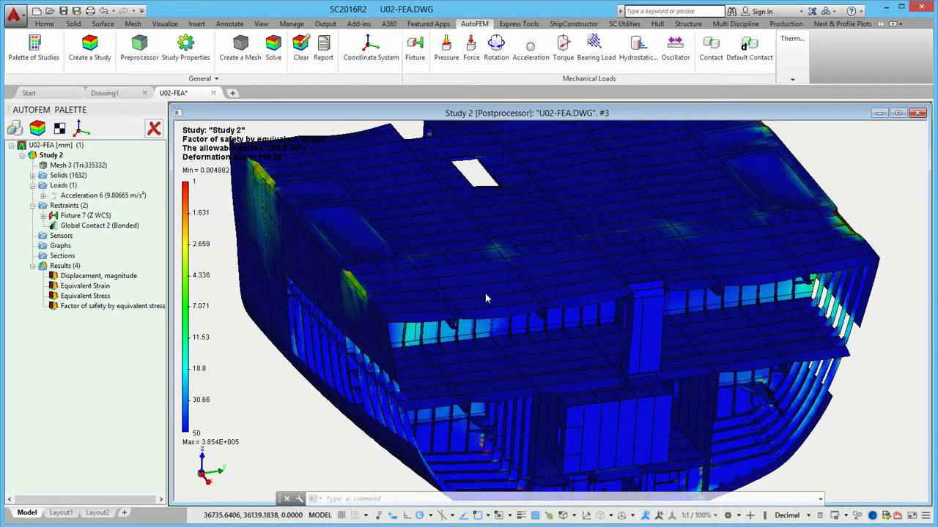
pyautogui.keyDown('shift'); pyautogui.moveTo(457, 292); pyautogui.dragTo(474, 293, button='middle'); pyautogui.keyUp('shift')
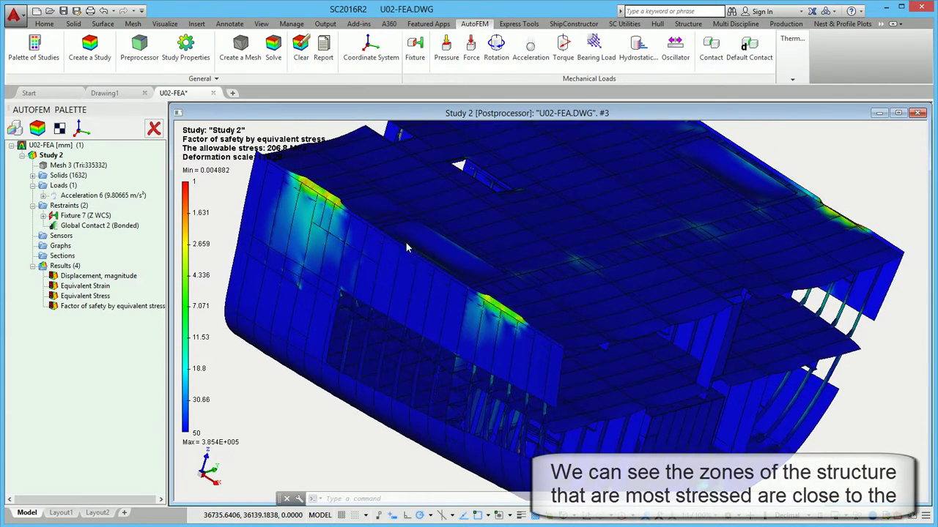
pyautogui.keyDown('shift'); pyautogui.moveTo(406, 243); pyautogui.dragTo(499, 300, button='middle'); pyautogui.keyUp('shift')
pyautogui.scroll(2, 499, 306)
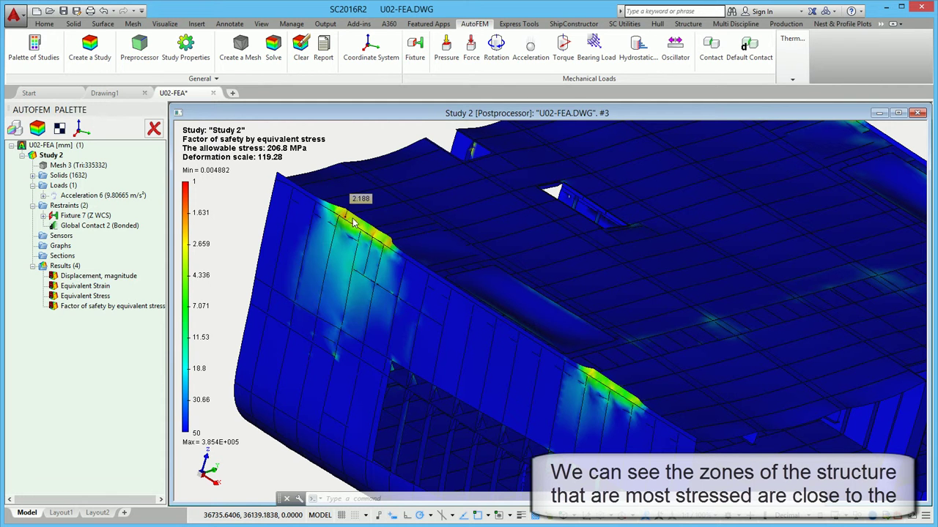
pyautogui.click(357, 226)
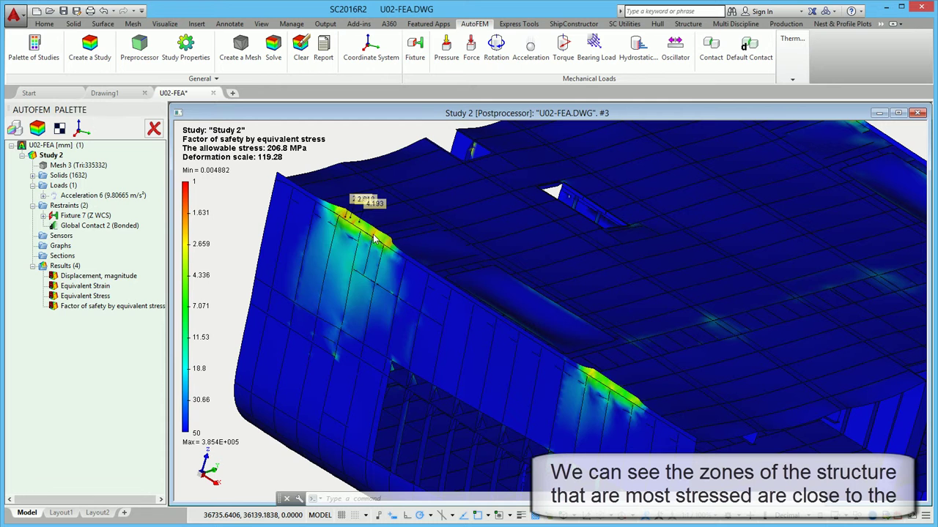
pyautogui.moveTo(380, 244)
pyautogui.click(388, 248)
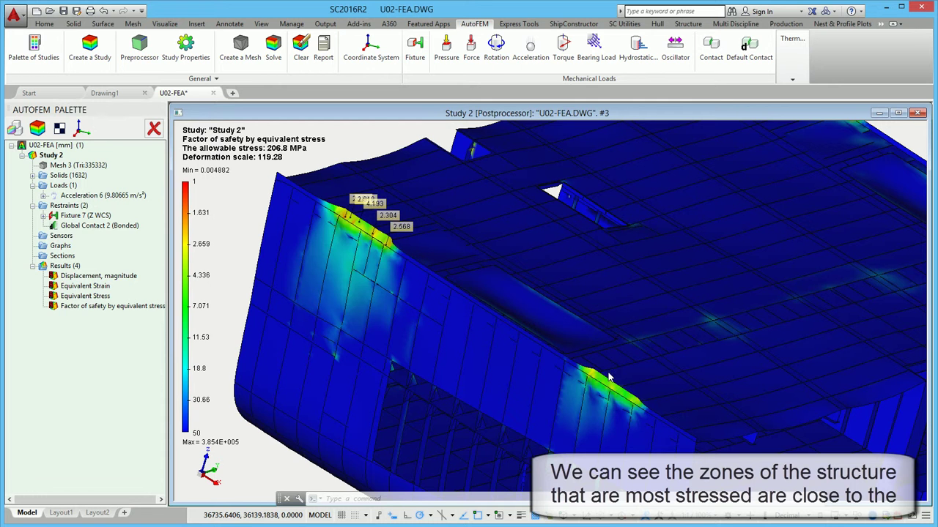
pyautogui.moveTo(594, 375)
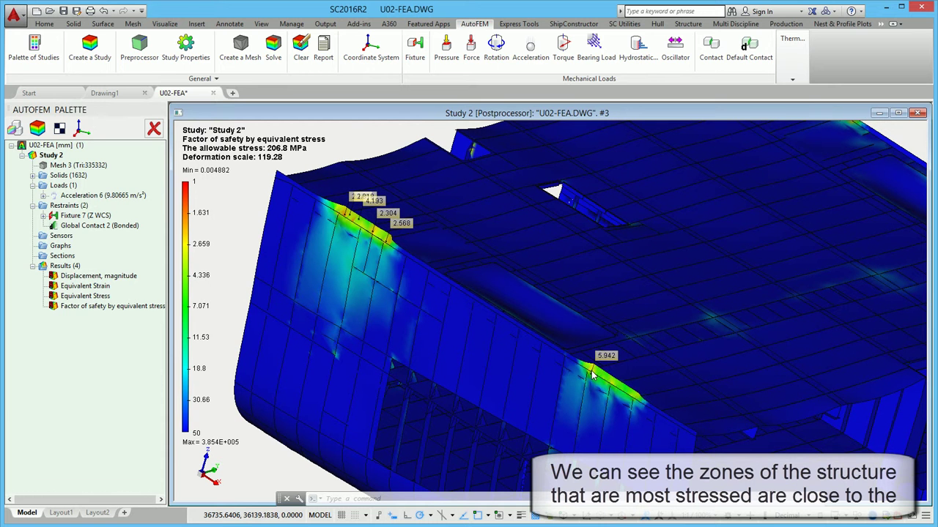
pyautogui.click(593, 373)
pyautogui.moveTo(637, 398)
# - Probe the safety factor at three points in the opposite deck edge's stressed zone nearest the open end
pyautogui.keyDown('shift'); pyautogui.moveTo(765, 296); pyautogui.dragTo(635, 311, button='middle'); pyautogui.keyUp('shift')
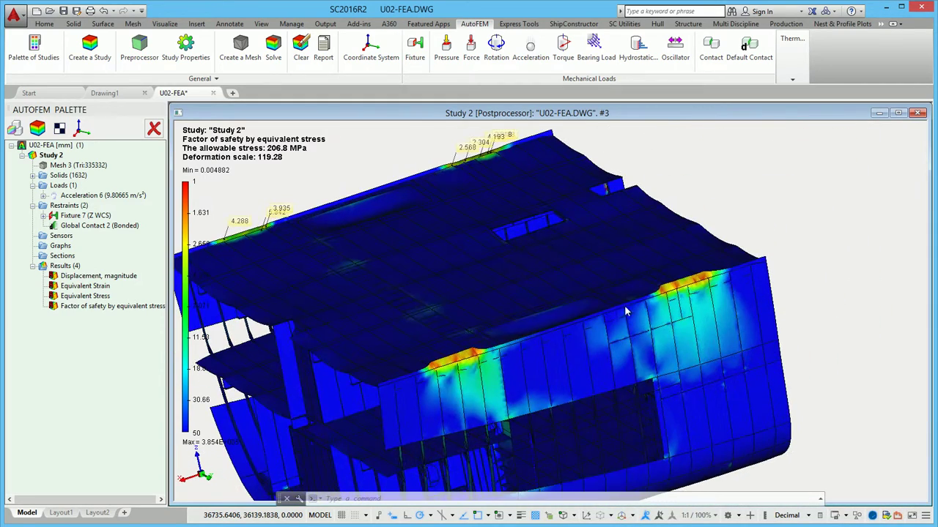
pyautogui.click(475, 357)
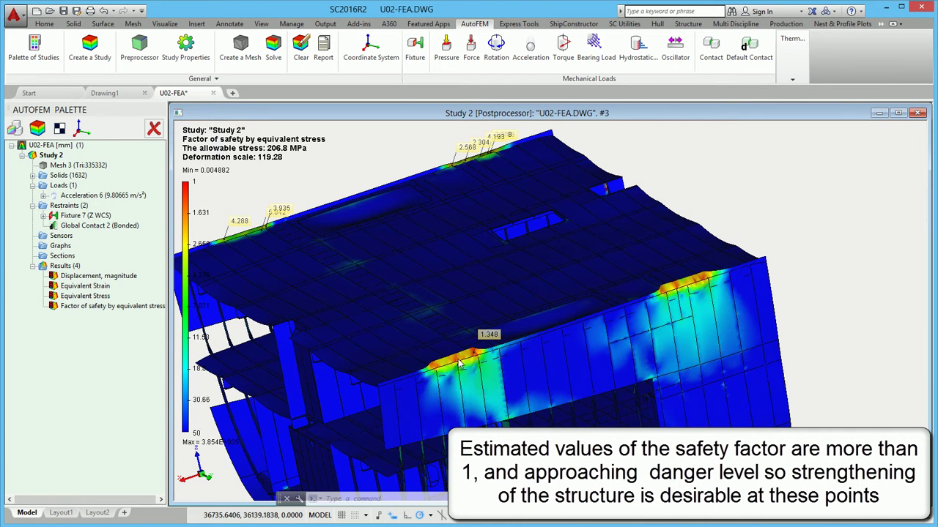
pyautogui.click(456, 361)
pyautogui.click(434, 369)
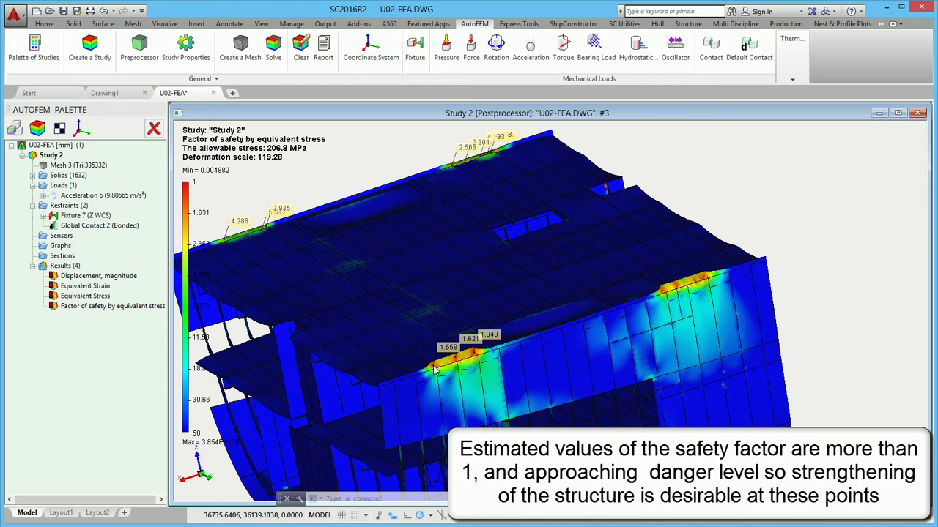
# - Probe the safety factor at four points in the other stressed zone of that deck edge, shifting one label clear of the zone
pyautogui.click(665, 294)
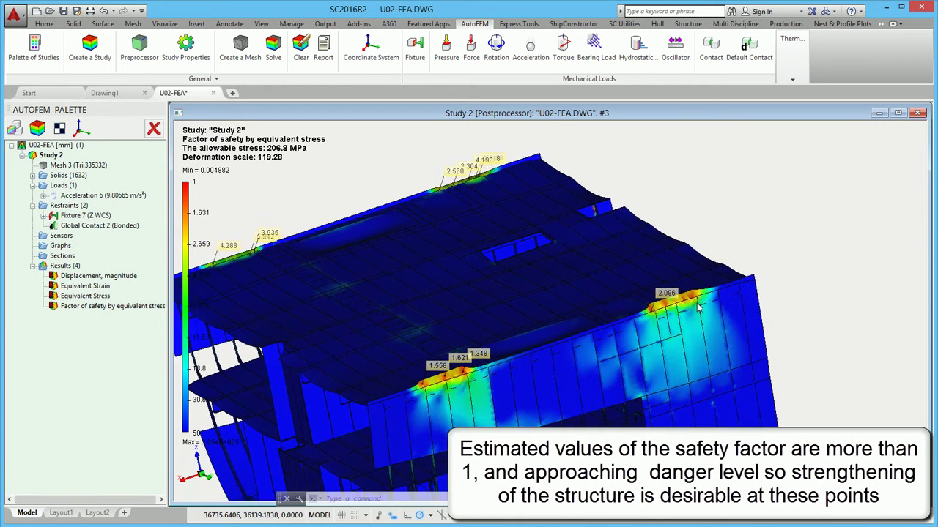
pyautogui.scroll(3, 698, 308)
pyautogui.scroll(2, 727, 327)
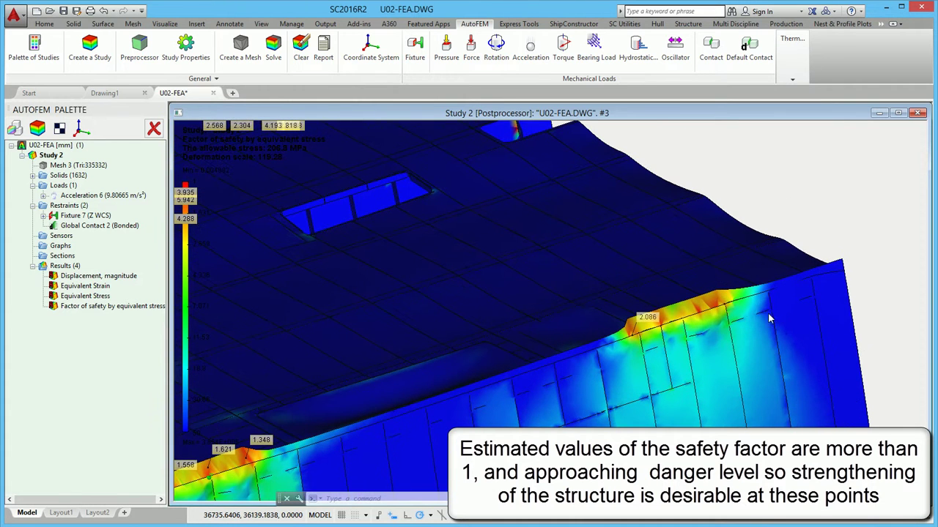
pyautogui.click(715, 308)
pyautogui.click(700, 314)
pyautogui.moveTo(650, 319); pyautogui.dragTo(601, 294)
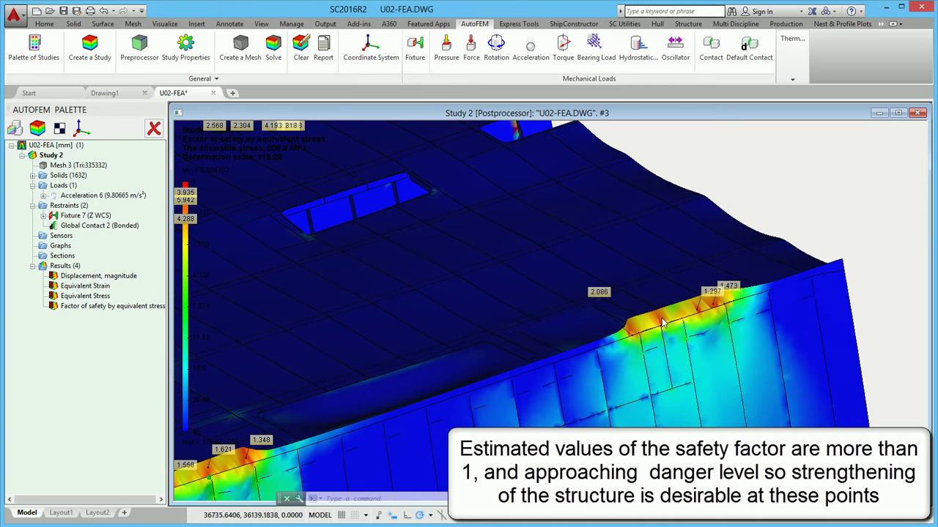
pyautogui.scroll(-5, 470, 288)
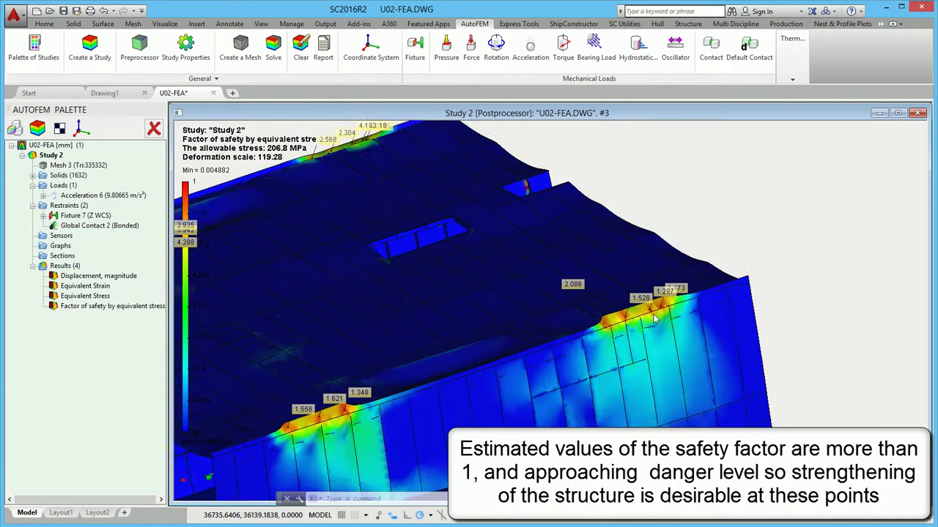
# - Delete all safety factor annotations from the plot
pyautogui.keyDown('shift'); pyautogui.moveTo(466, 292); pyautogui.dragTo(511, 276, button='middle'); pyautogui.keyUp('shift')
pyautogui.keyDown('shift'); pyautogui.moveTo(451, 190); pyautogui.dragTo(498, 228, button='middle'); pyautogui.keyUp('shift')
pyautogui.moveTo(680, 297)
pyautogui.keyDown('shift'); pyautogui.mouseDown(button='middle')
pyautogui.moveTo(620, 241)
pyautogui.moveTo(671, 288)
pyautogui.mouseUp(button='middle'); pyautogui.keyUp('shift')
pyautogui.scroll(1, 673, 288)
pyautogui.middleClick(683, 291)
pyautogui.middleClick(682, 290)
pyautogui.keyDown('shift'); pyautogui.moveTo(681, 295); pyautogui.dragTo(655, 253, button='middle'); pyautogui.keyUp('shift')
pyautogui.scroll(-1, 655, 253)
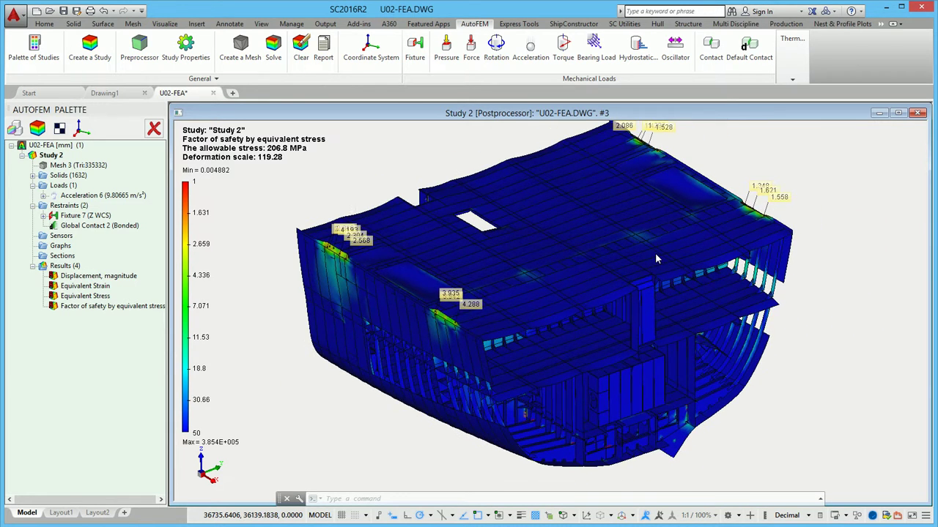
pyautogui.scroll(-1, 655, 258)
pyautogui.rightClick(465, 295)
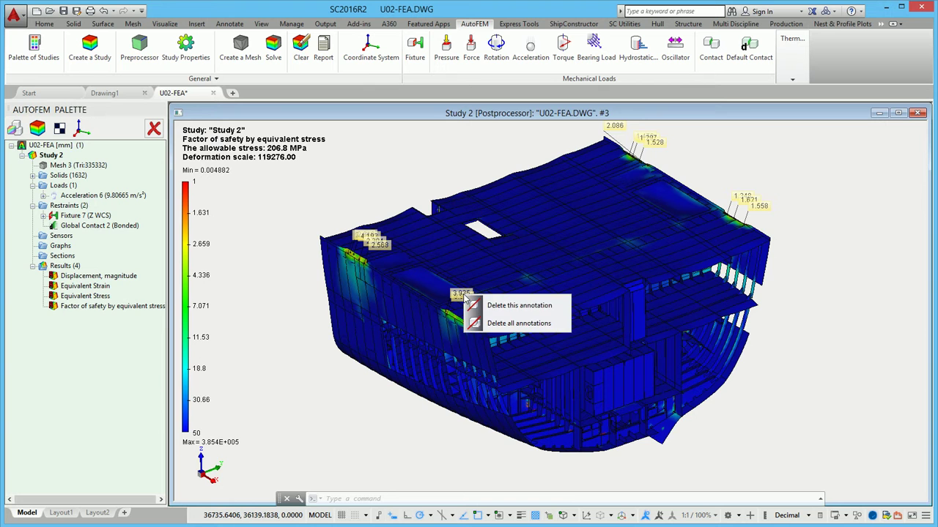
pyautogui.click(482, 324)
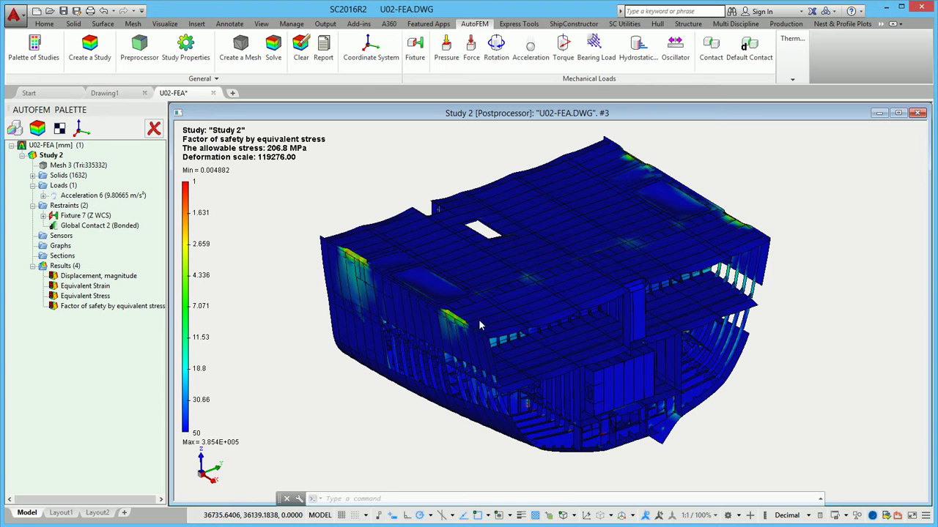
# - Play the deformation animation of the safety factor plot with the deformation control, zooming in to inspect it, and close the control
pyautogui.rightClick(304, 388)
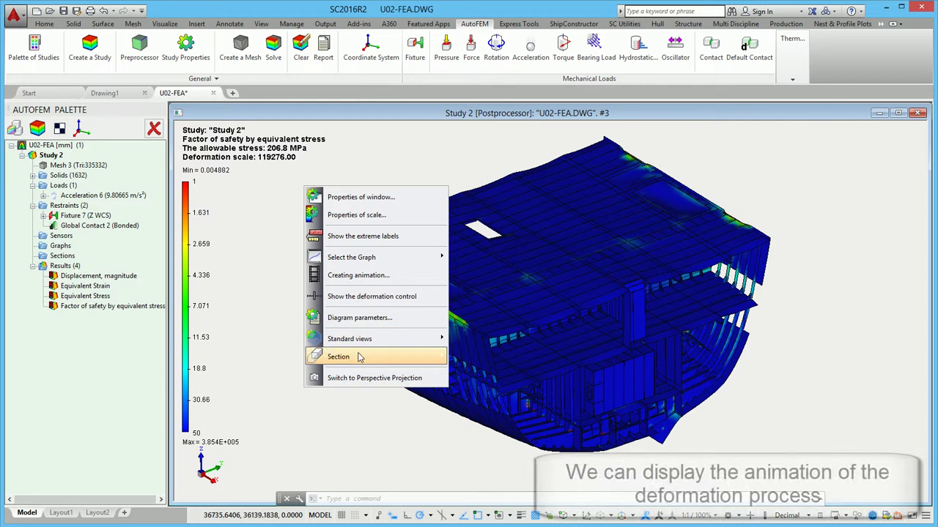
pyautogui.click(364, 297)
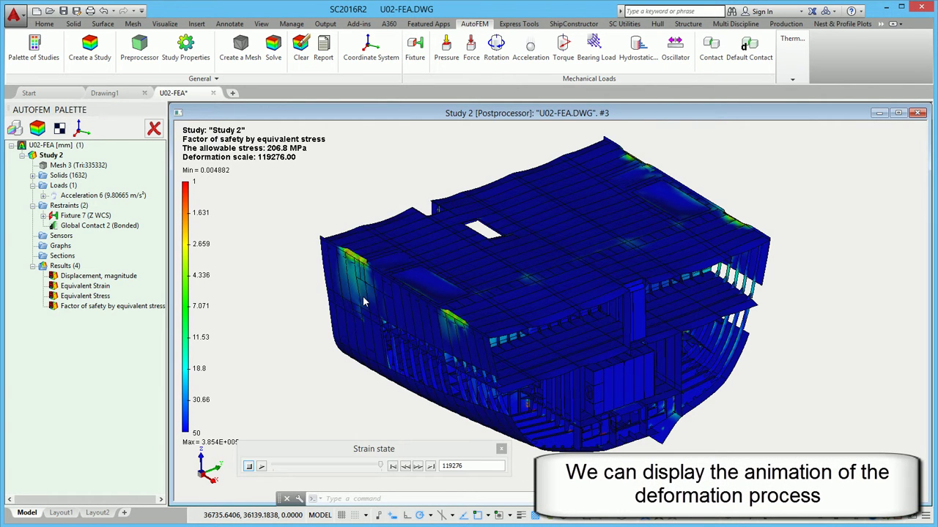
pyautogui.click(262, 467)
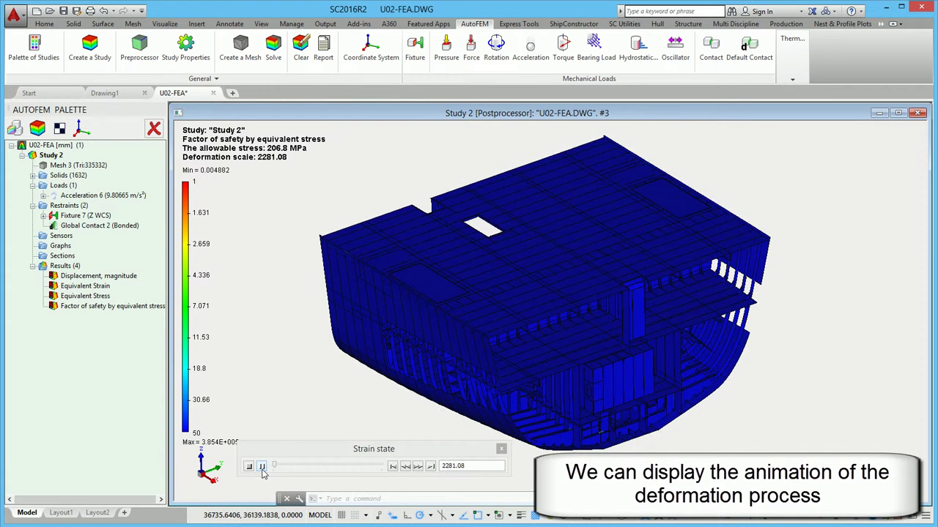
pyautogui.scroll(2, 360, 313)
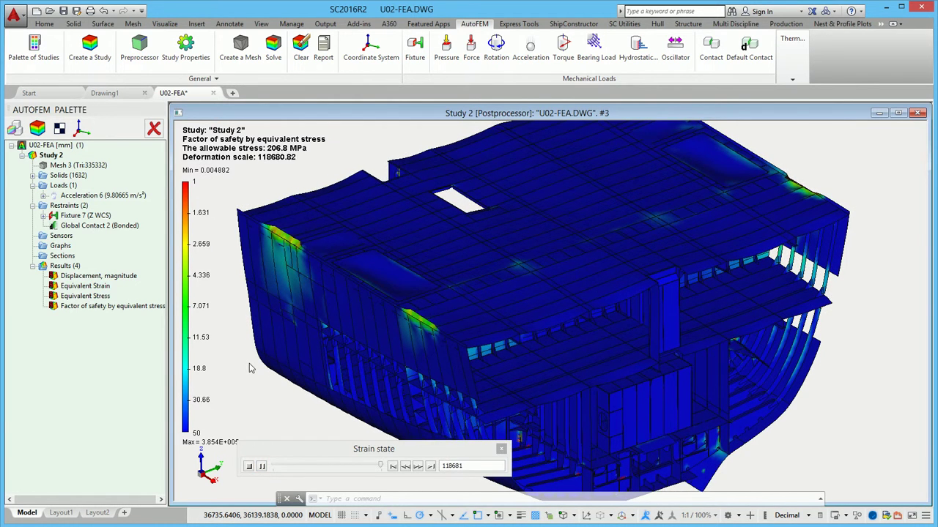
pyautogui.click(502, 448)
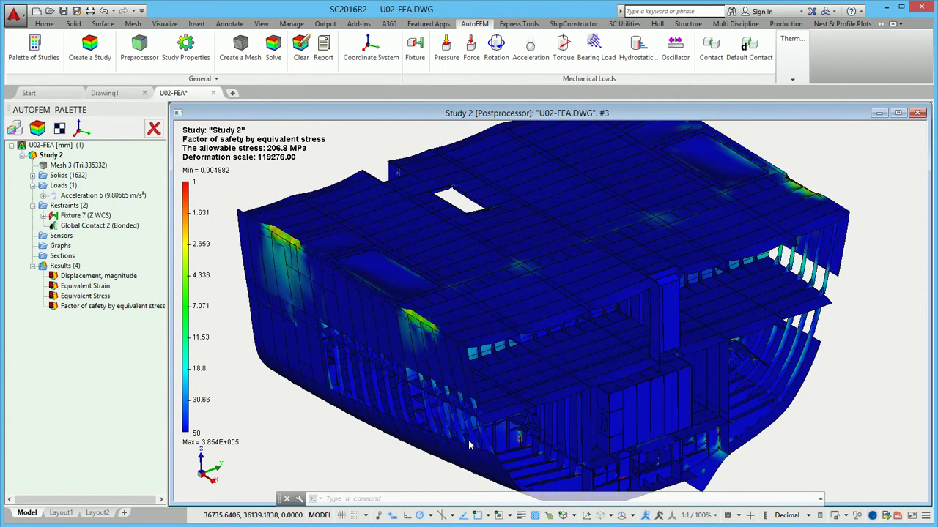
# - Show a section through the safety factor plot and shift the cutting plane along its normal toward the open end of the unit
pyautogui.scroll(-3, 365, 388)
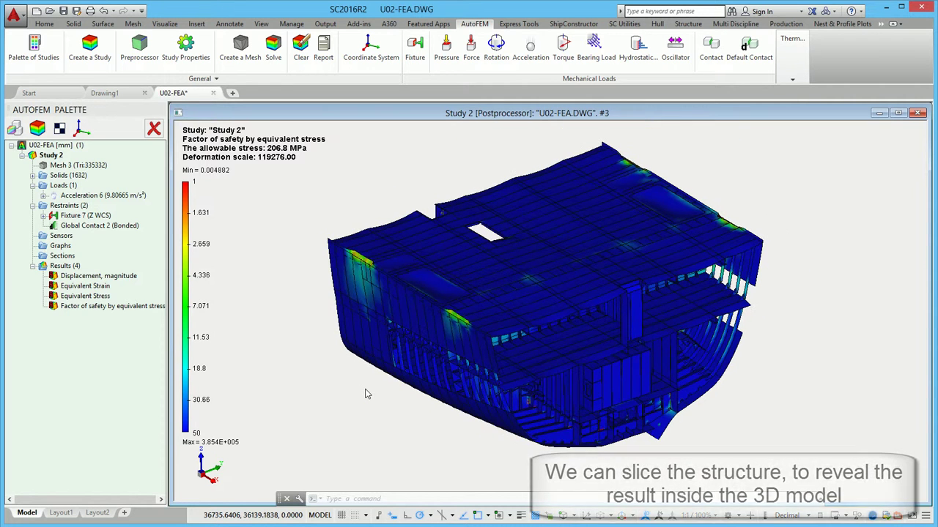
pyautogui.rightClick(312, 203)
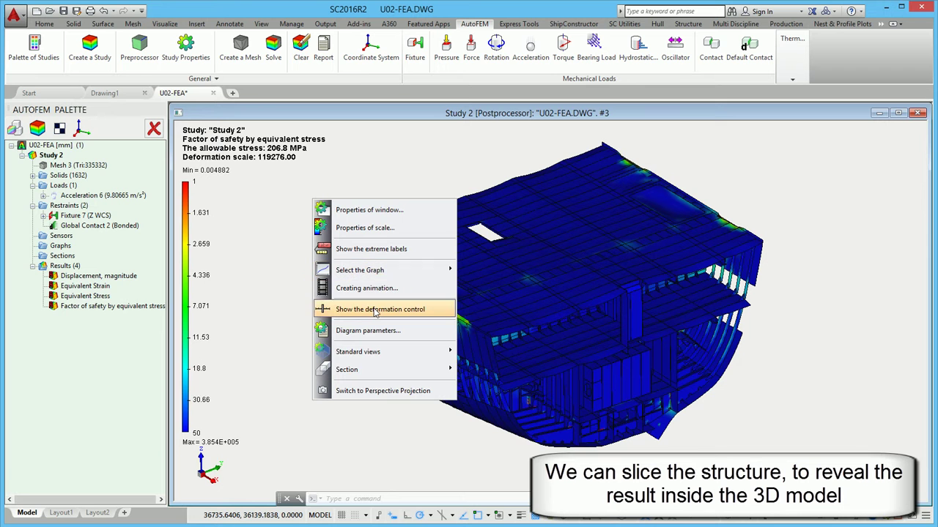
pyautogui.moveTo(412, 373)
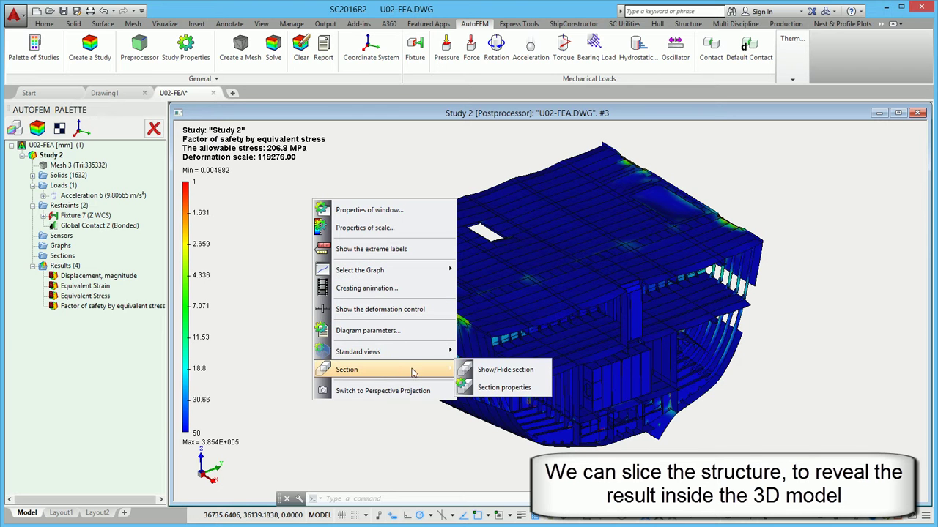
pyautogui.click(490, 369)
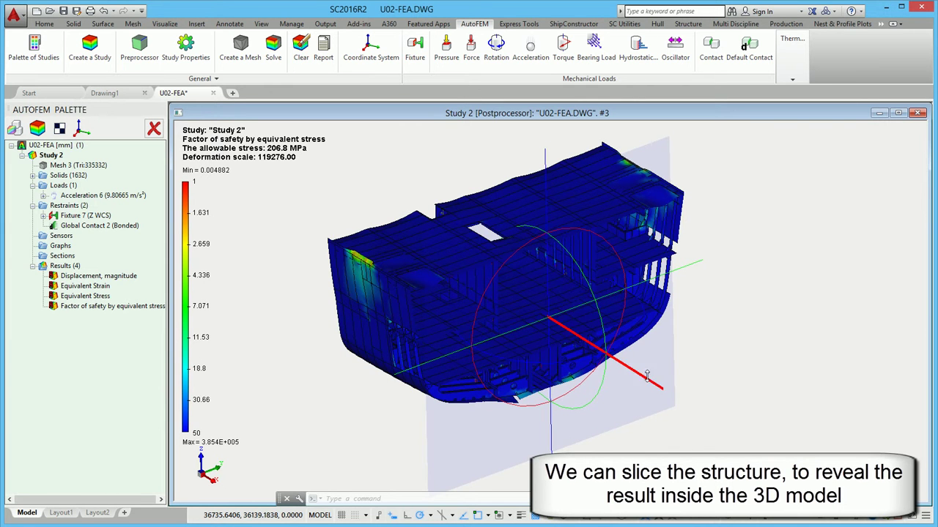
pyautogui.moveTo(651, 382); pyautogui.dragTo(654, 407)
pyautogui.moveTo(700, 461); pyautogui.dragTo(700, 461)
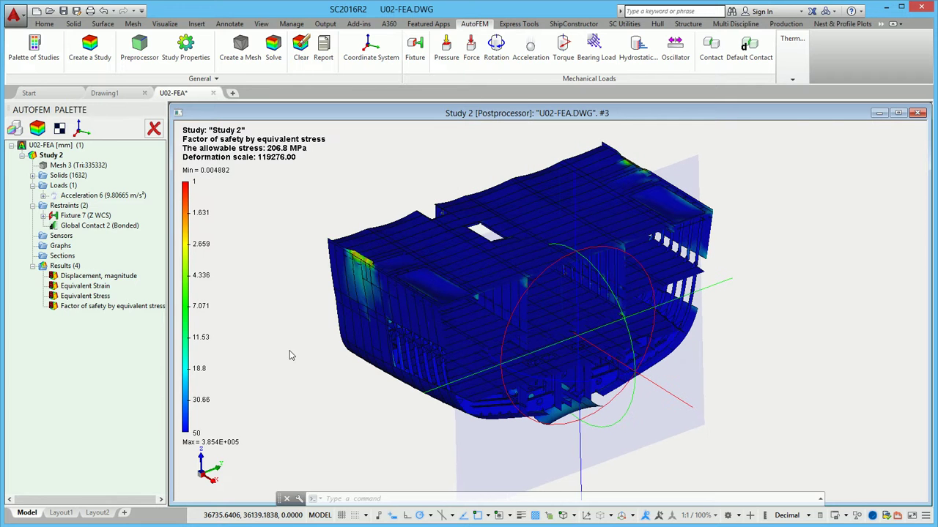
# - Hide the section so the whole unit is displayed
pyautogui.rightClick(269, 207)
pyautogui.moveTo(354, 377)
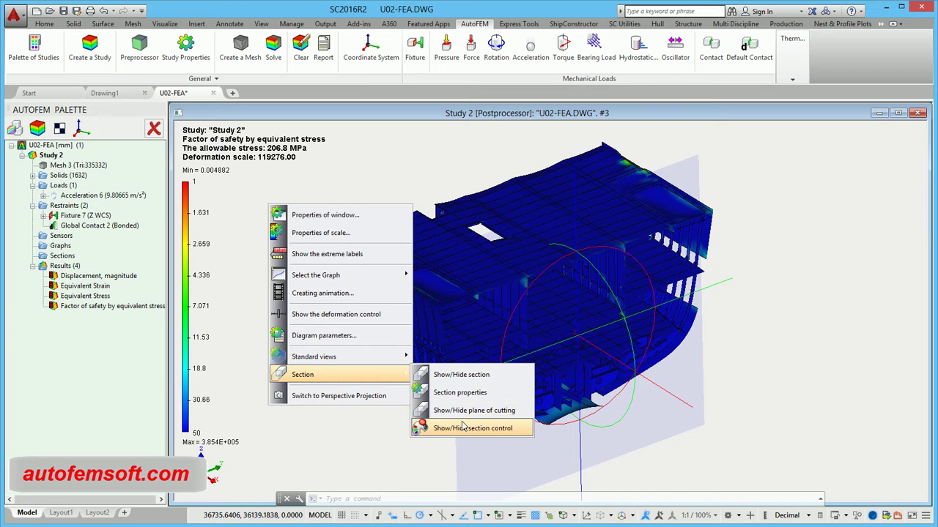
pyautogui.click(463, 375)
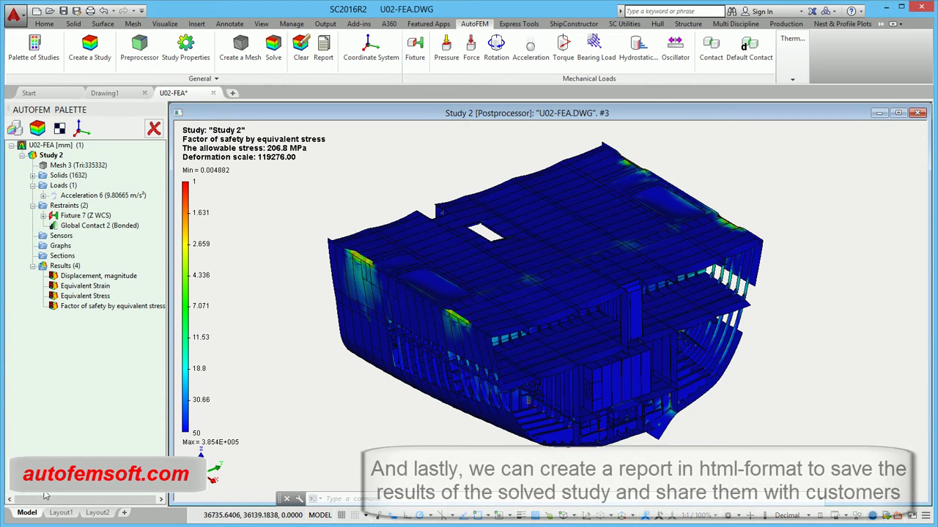
# - Create the Study 2 report with all four result diagrams, disabling the option that skips VRML creation above the finite element limit
pyautogui.rightClick(65, 266)
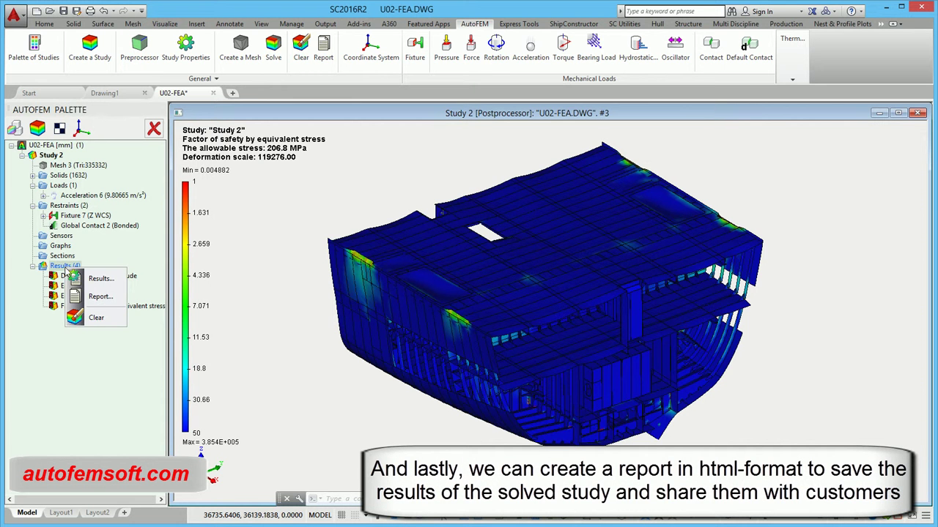
pyautogui.click(99, 297)
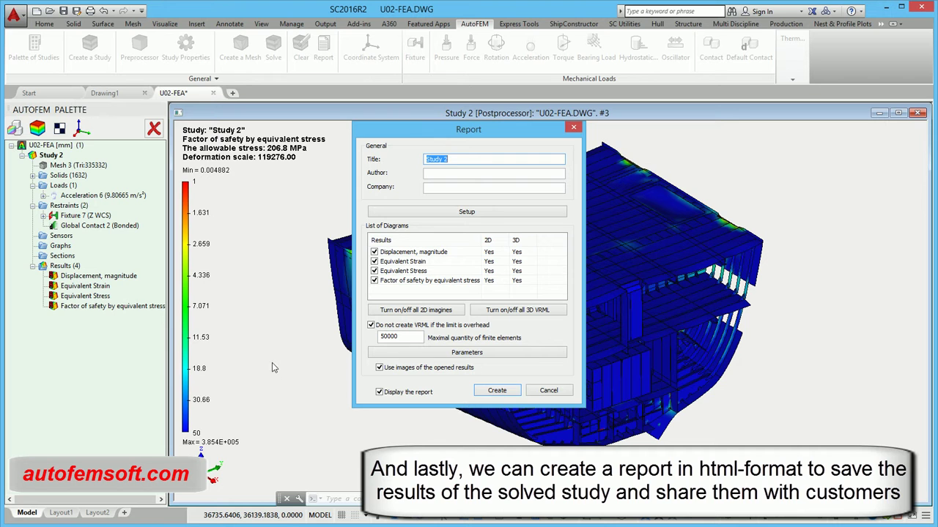
pyautogui.click(370, 325)
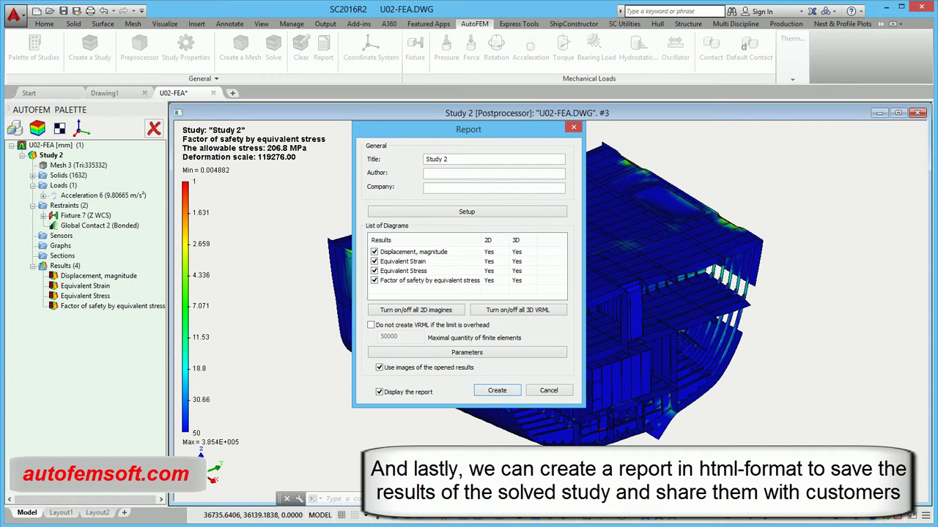
pyautogui.click(497, 391)
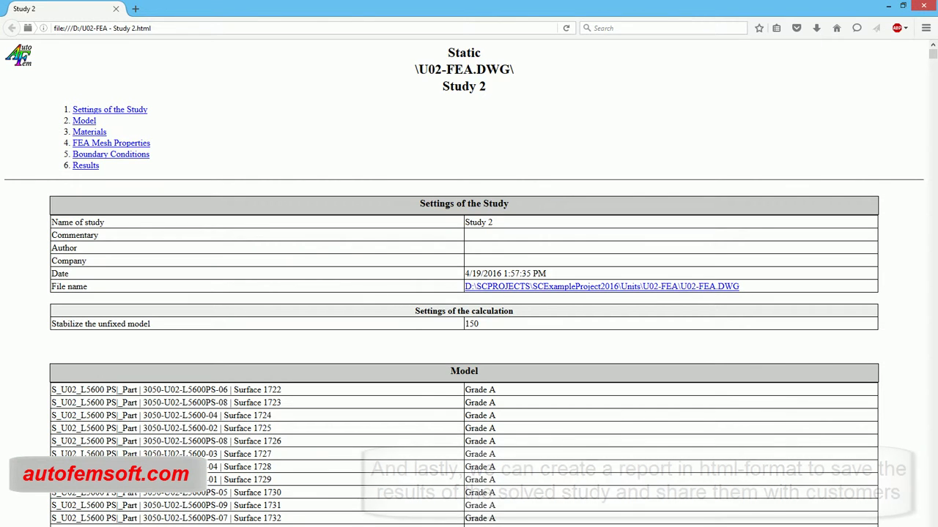
# - Review the generated report from the study settings to the displacement magnitude results, and spin its interactive 3D displacement model
pyautogui.scroll(-8, 619, 422)
pyautogui.scroll(-20, 620, 422)
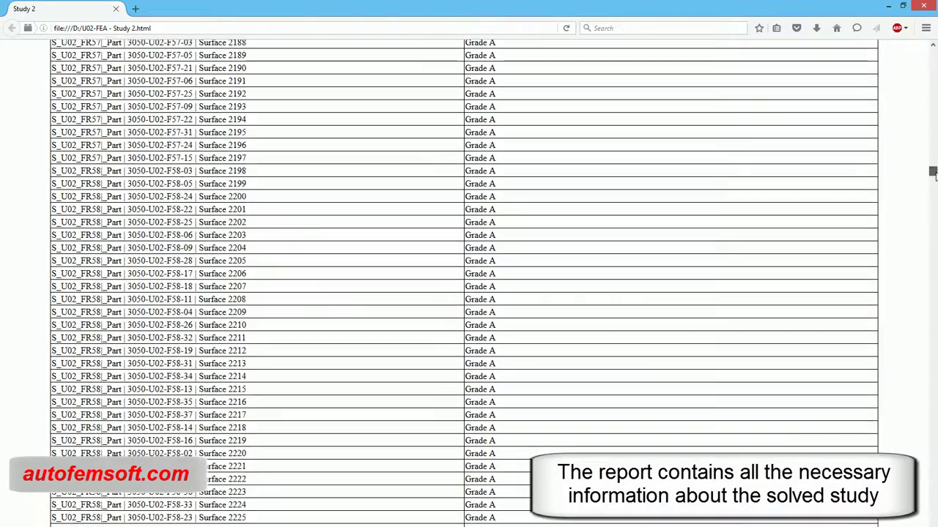
pyautogui.moveTo(932, 180); pyautogui.dragTo(933, 431)
pyautogui.scroll(-20, 801, 331)
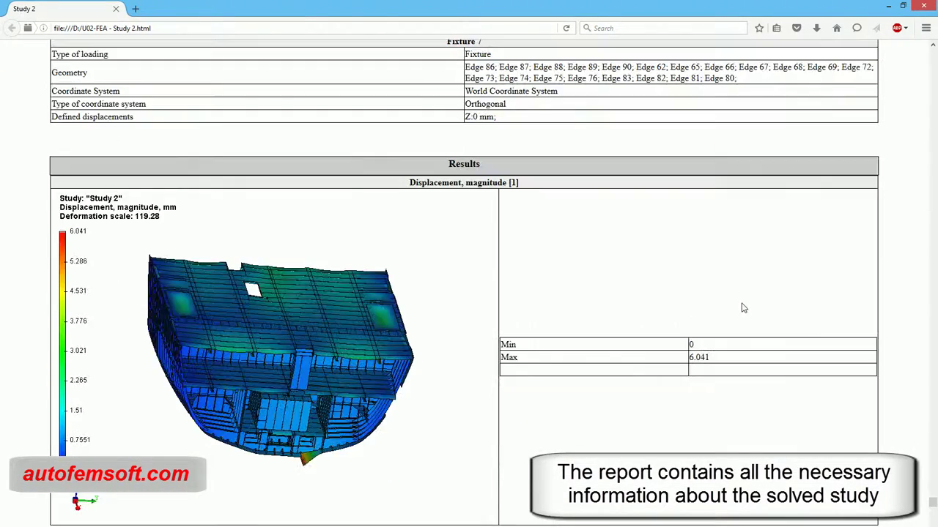
pyautogui.scroll(-6, 725, 315)
pyautogui.scroll(-1, 677, 386)
pyautogui.scroll(-3, 676, 386)
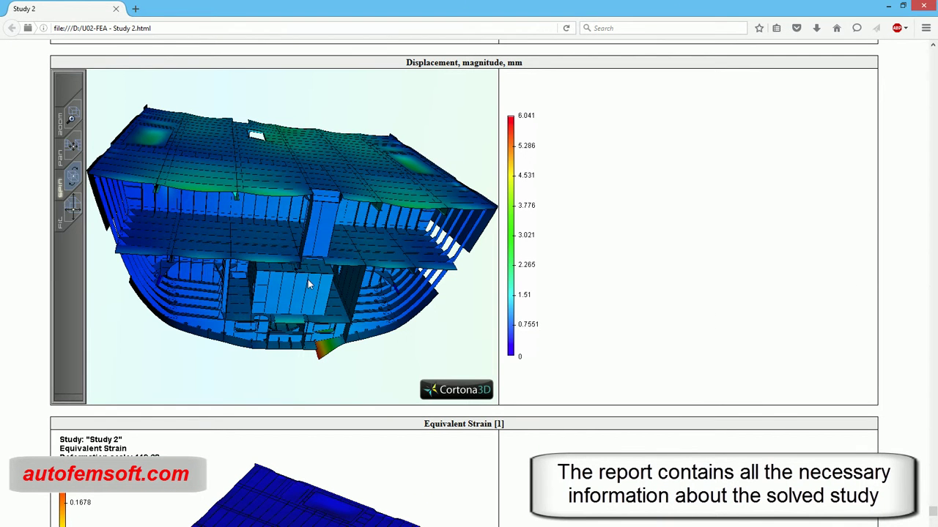
pyautogui.moveTo(271, 201); pyautogui.dragTo(334, 294)
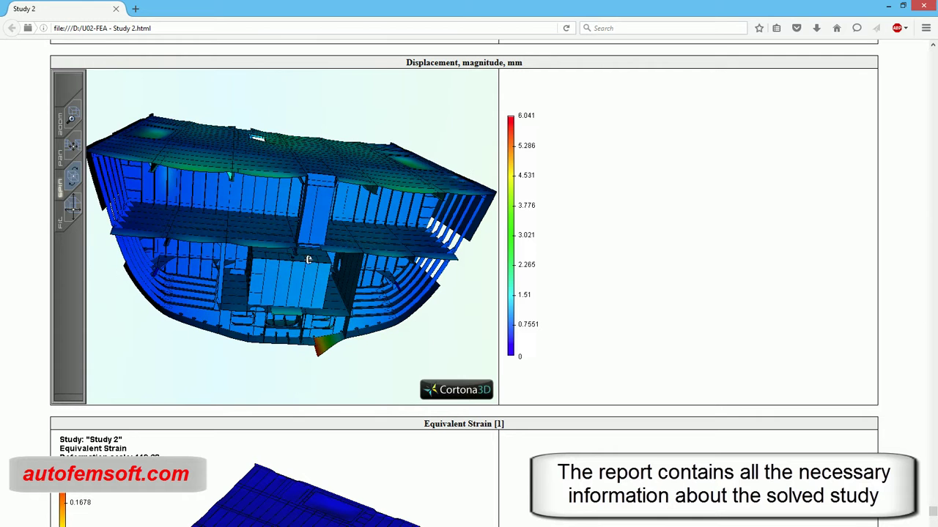
pyautogui.scroll(-1, 469, 293)
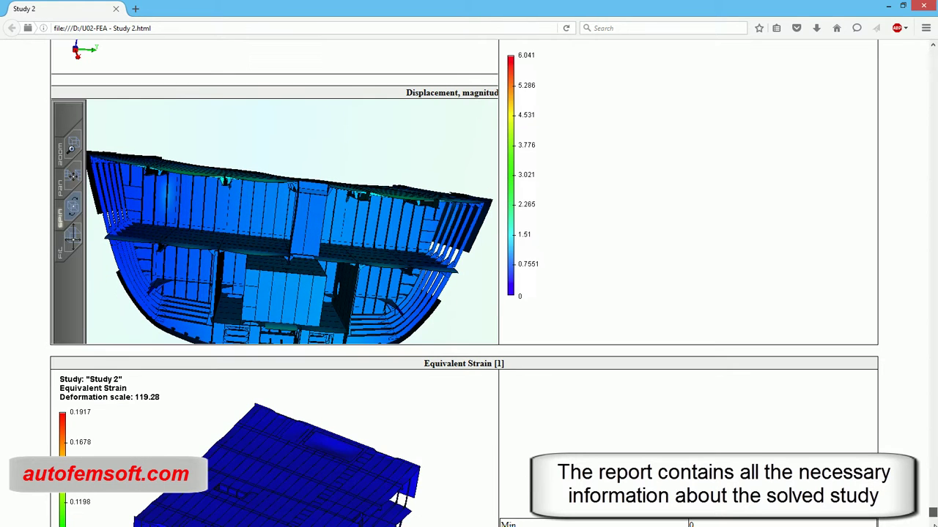